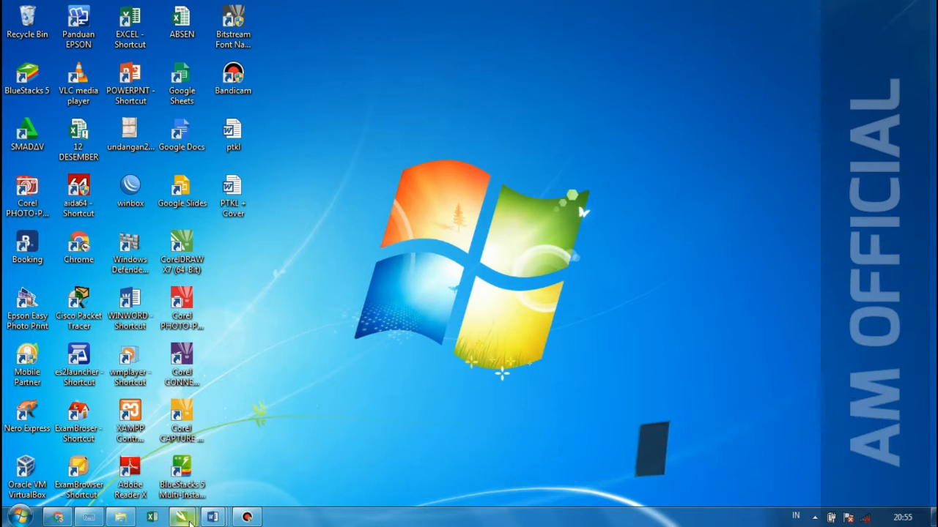
Bring up the Fom Pencatatan Komponen2 document in Word and examine the orientation of each of its pages.
mouse_move(211, 517)
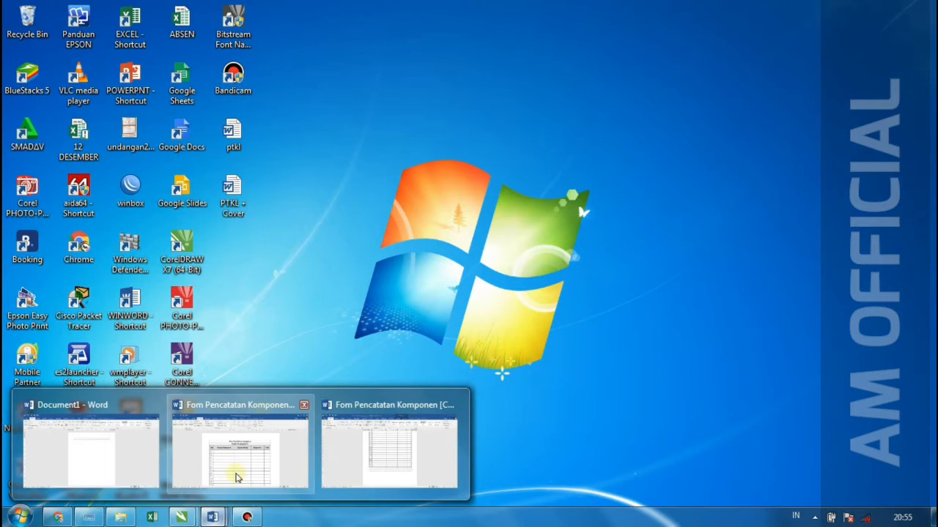
left_click(236, 477)
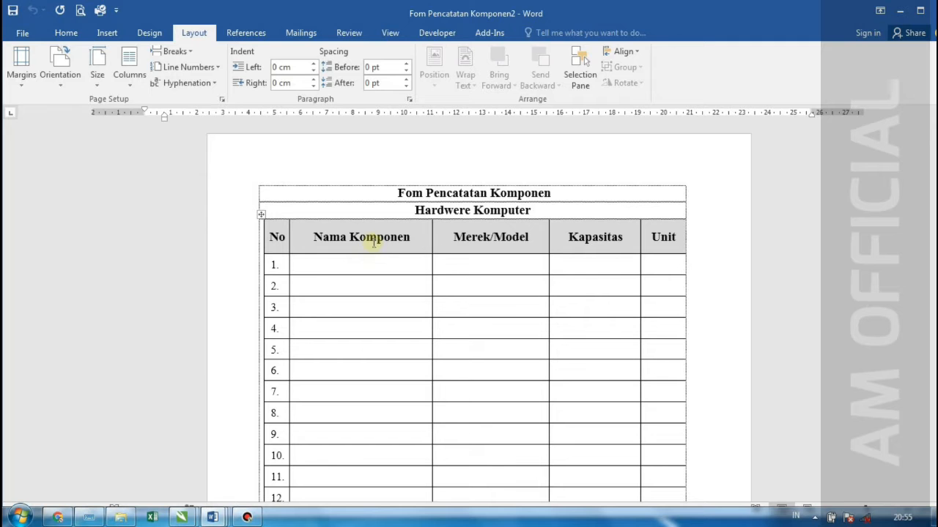
scroll(399, 168, "down", 5)
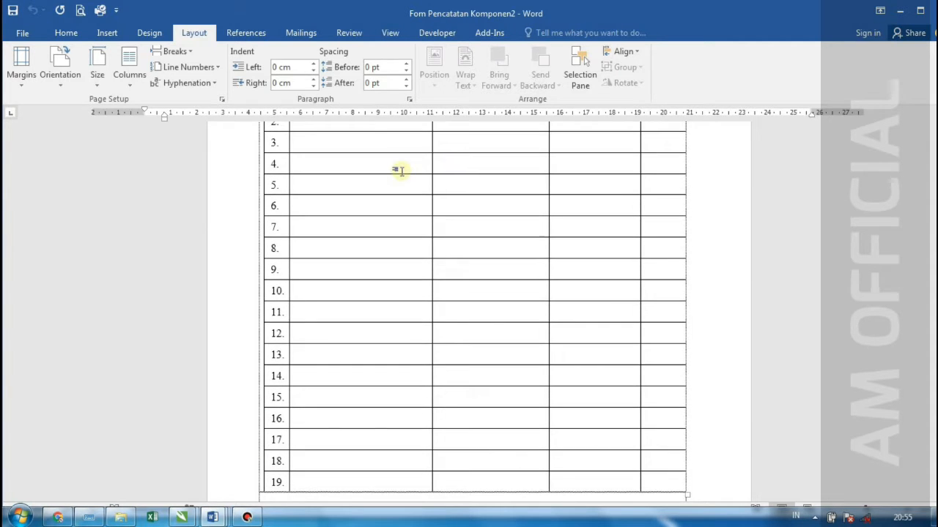
scroll(402, 172, "down", 1)
scroll(401, 172, "down", 1)
scroll(402, 172, "up", 5)
scroll(402, 172, "up", 1)
scroll(402, 173, "down", 6)
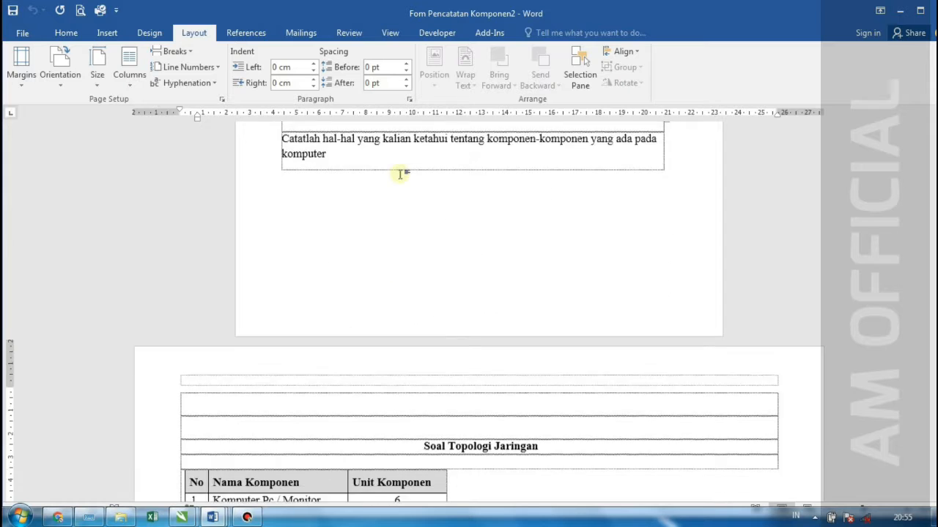
scroll(395, 190, "down", 3)
scroll(391, 275, "down", 2)
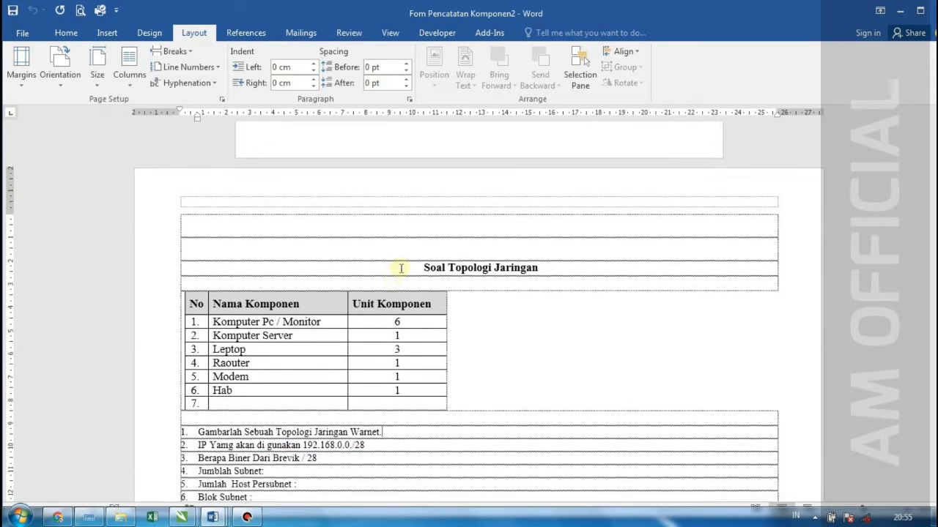
scroll(401, 268, "down", 5)
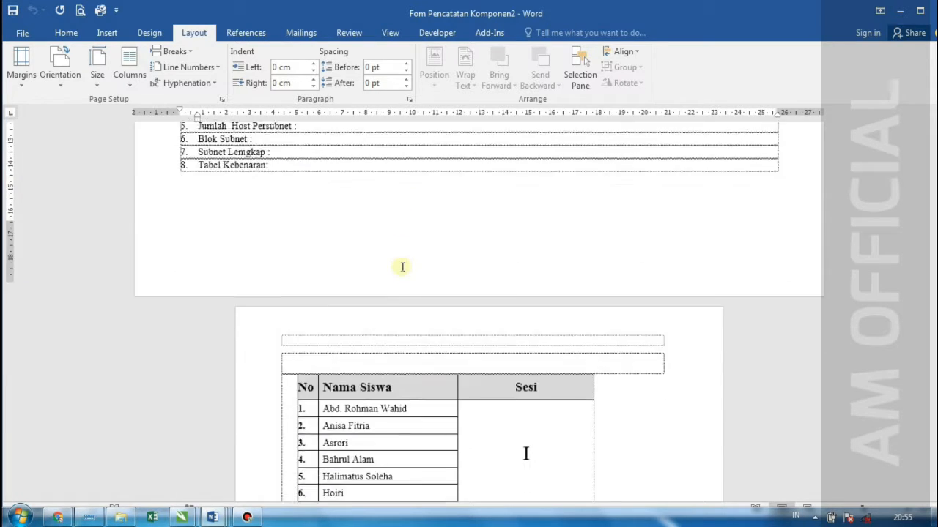
scroll(402, 267, "down", 5)
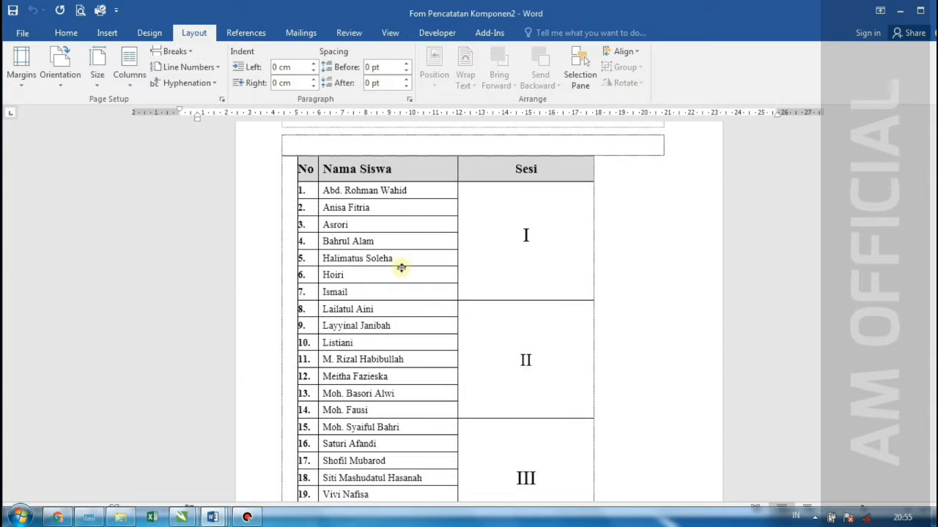
scroll(402, 268, "down", 1)
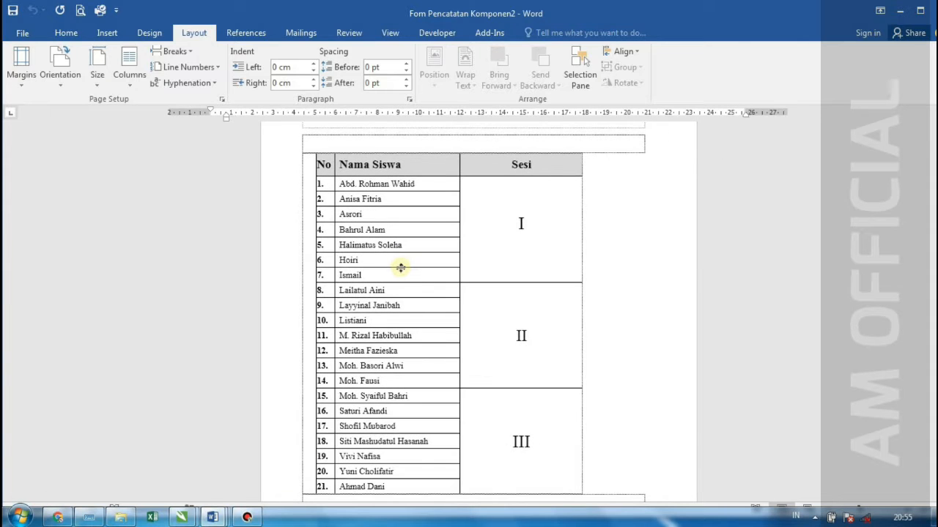
scroll(401, 268, "up", 6)
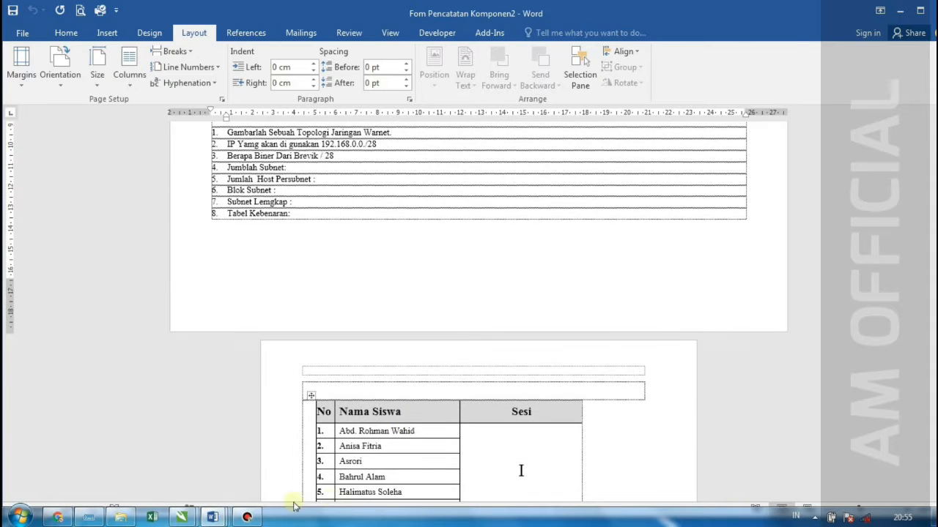
Switch to the Fom Pencatatan Komponen document and go to its Soal Topologi Jaringan page.
left_click(212, 517)
left_click(373, 420)
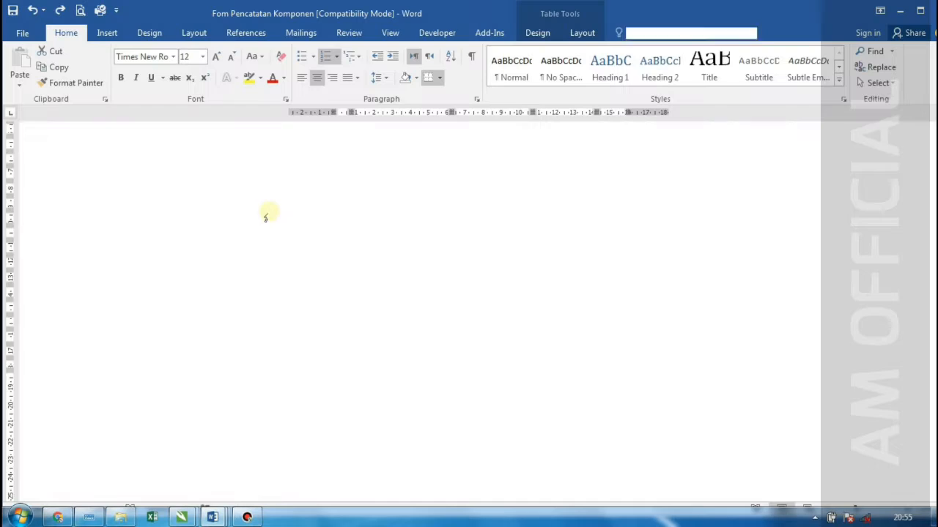
scroll(351, 205, "up", 3)
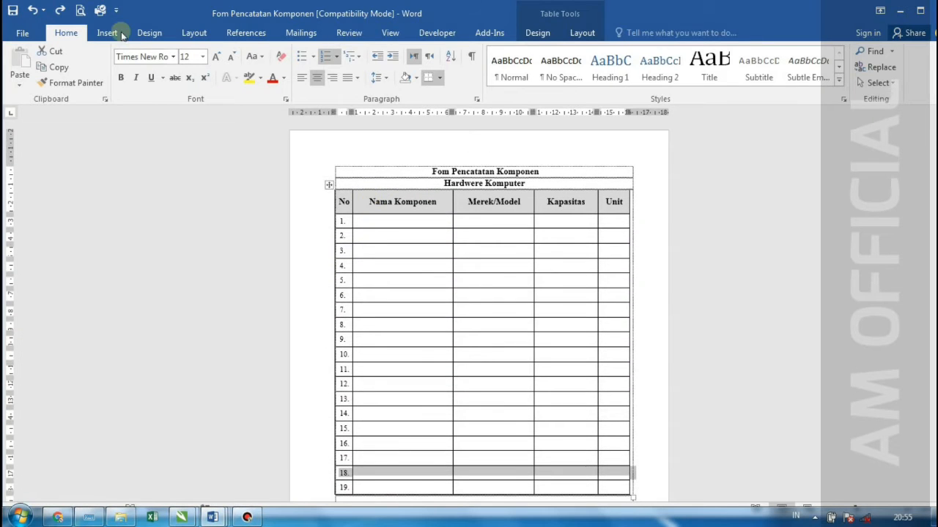
scroll(476, 364, "down", 10)
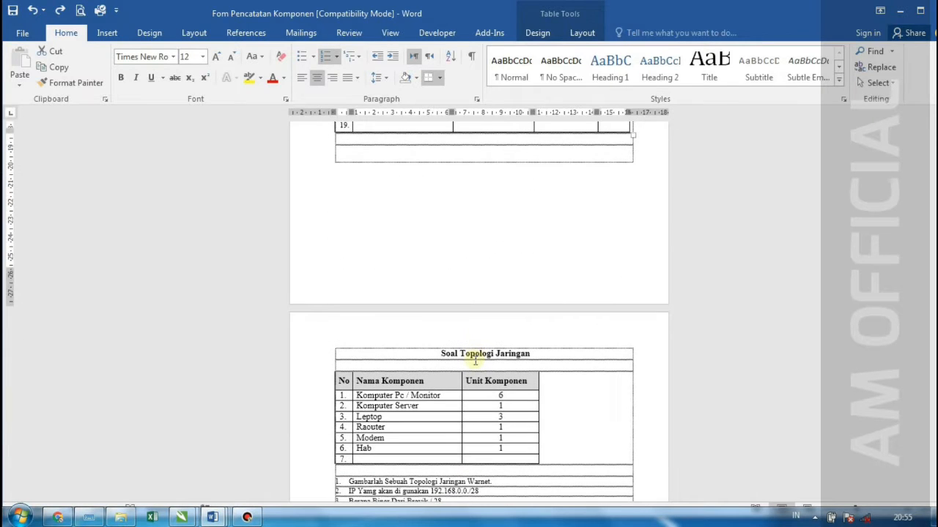
Try to make only the Soal Topologi Jaringan page landscape by setting the page orientation to Landscape from there.
left_click(474, 361)
left_click(192, 35)
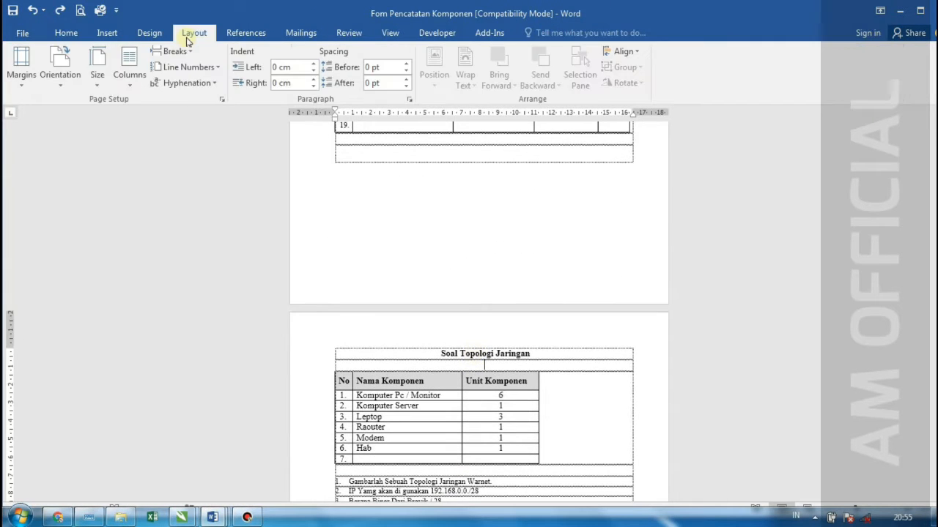
left_click(73, 83)
left_click(94, 139)
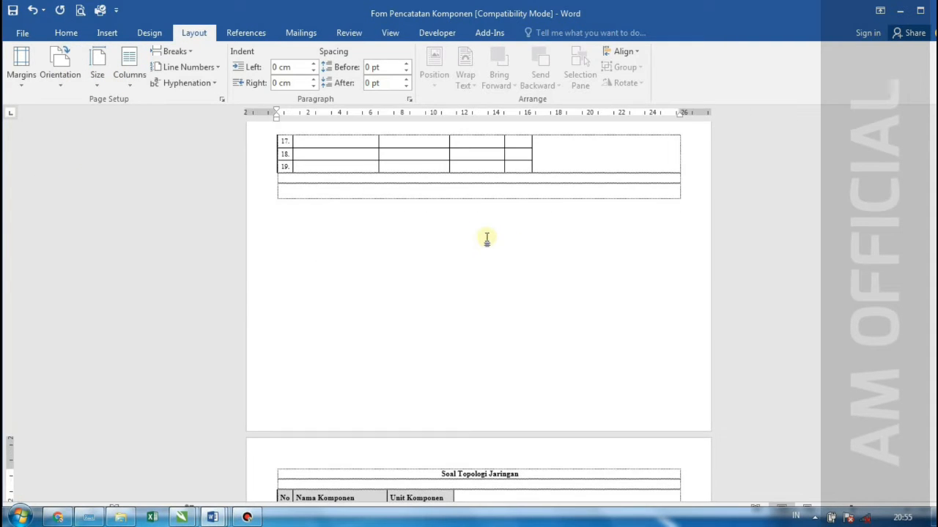
Set the page orientation back to Portrait and check the document's pages.
left_click(65, 80)
left_click(66, 104)
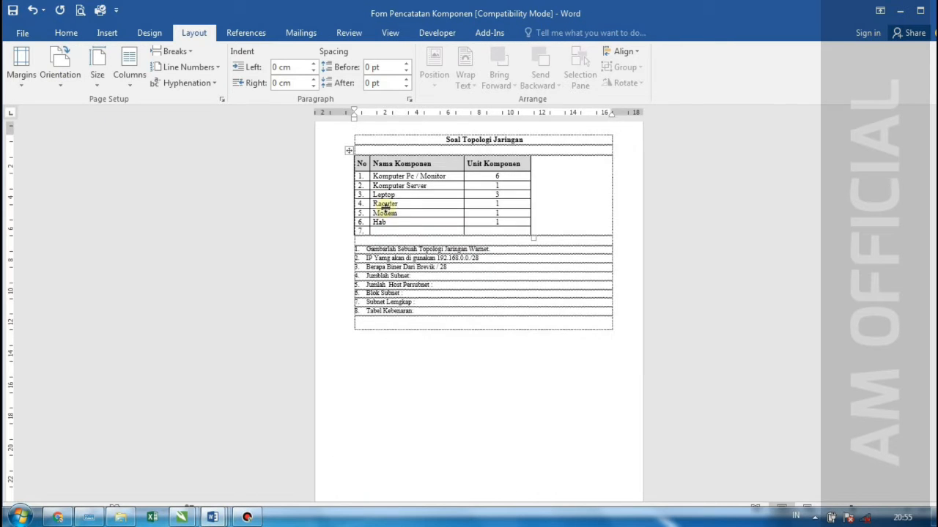
scroll(418, 238, "down", 5)
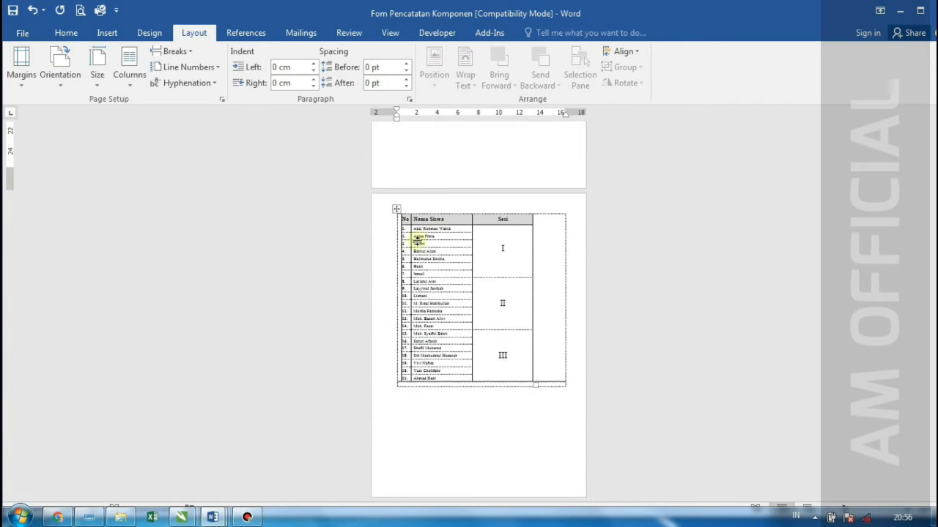
scroll(418, 239, "up", 6)
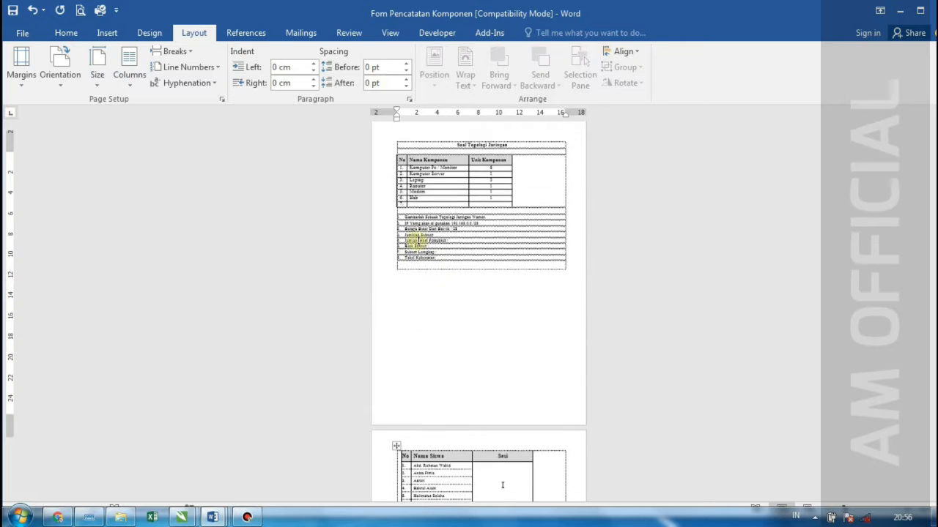
scroll(419, 238, "up", 1)
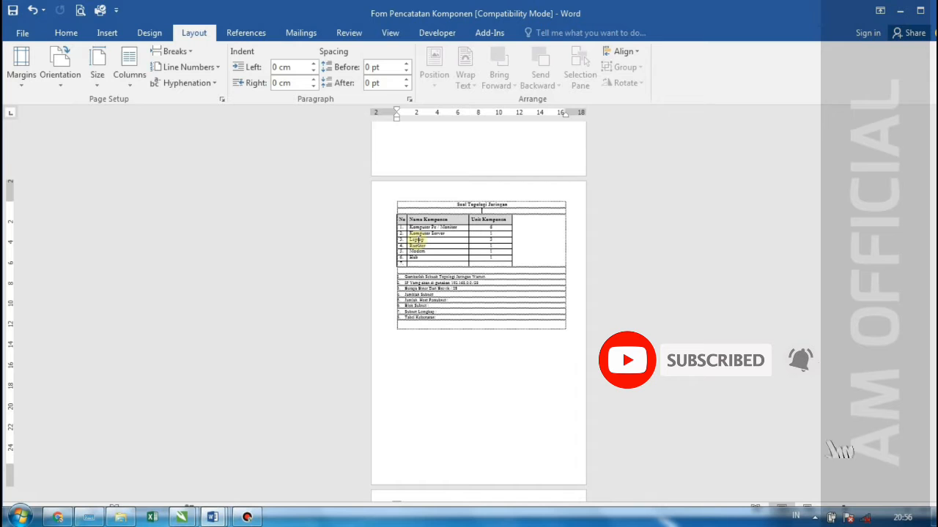
scroll(416, 239, "down", 1)
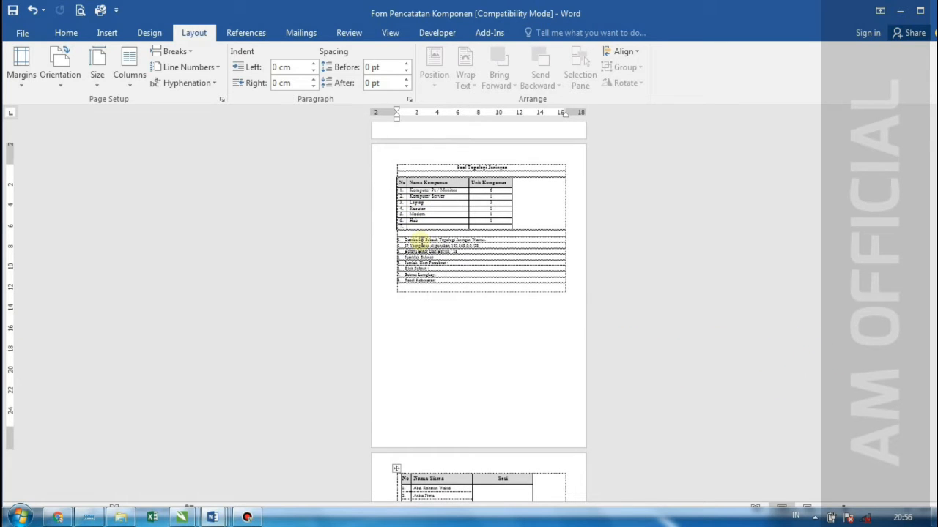
Switch to the Fom Pencatatan Komponen2 document and compare its Soal Topologi Jaringan page with the pages around it.
mouse_move(213, 517)
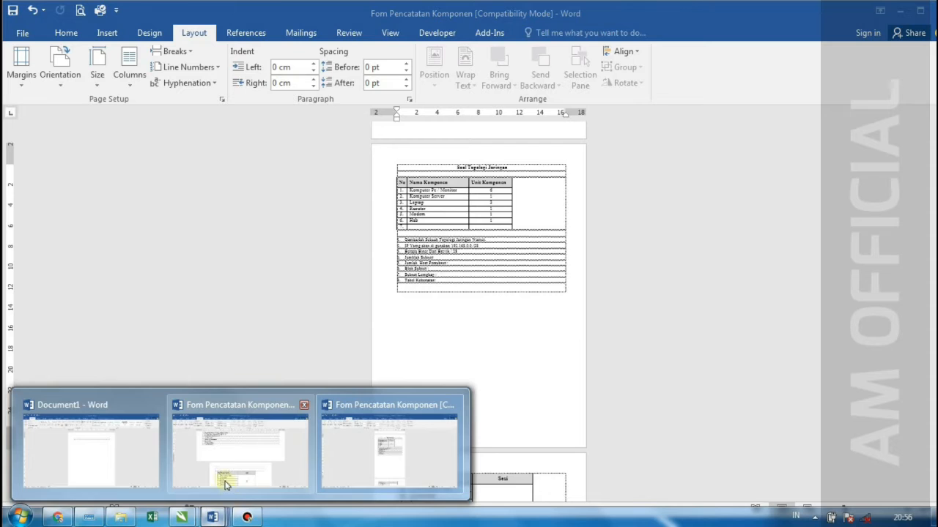
left_click(228, 457)
scroll(446, 300, "up", 7)
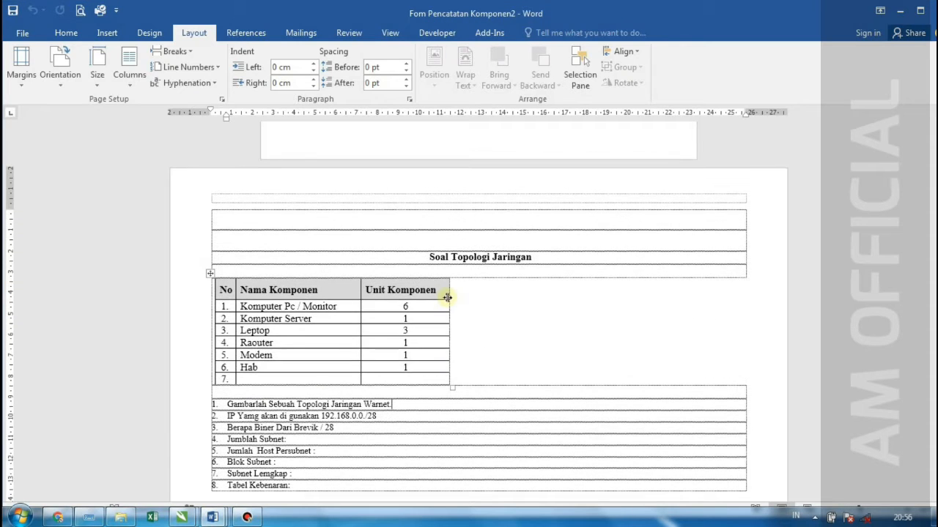
scroll(449, 297, "up", 5)
scroll(449, 296, "down", 12)
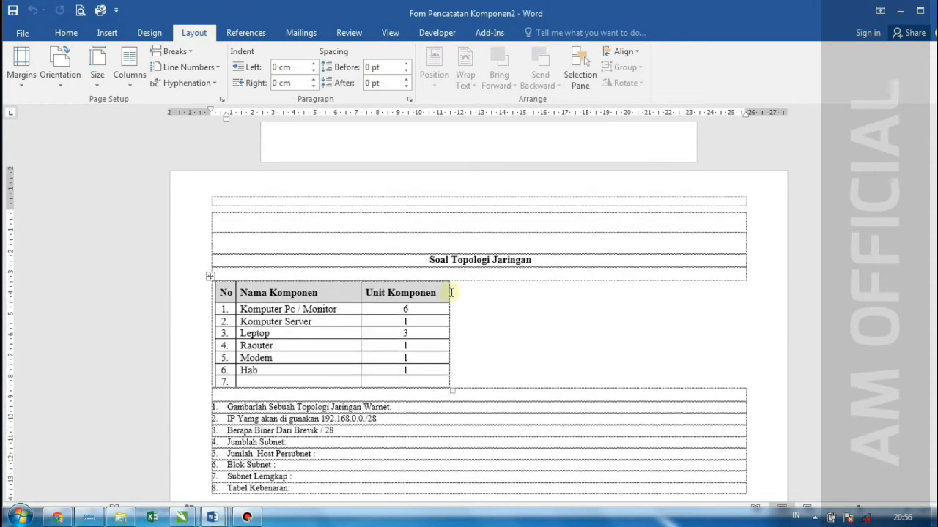
scroll(450, 297, "down", 1)
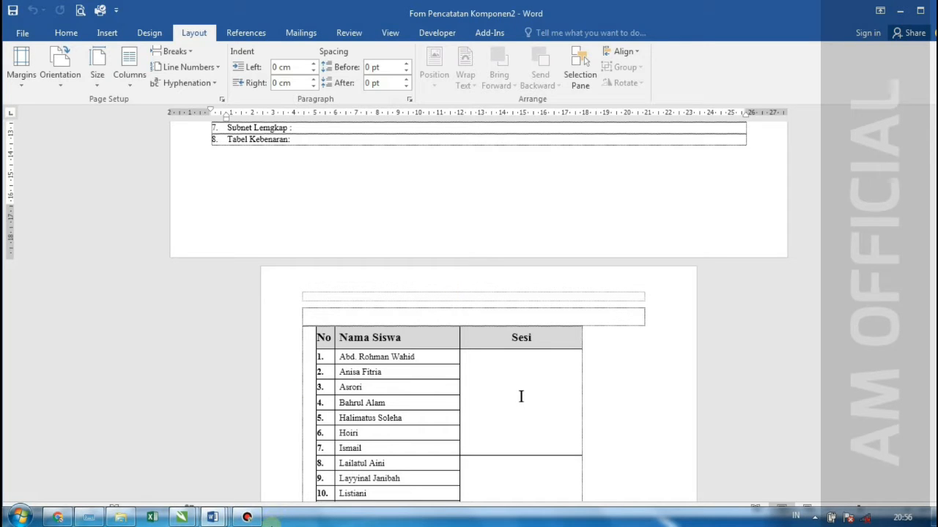
In the Fom Pencatatan Komponen document, insert a Next Page section break on the last line below the Hardwere Komputer table.
mouse_move(213, 517)
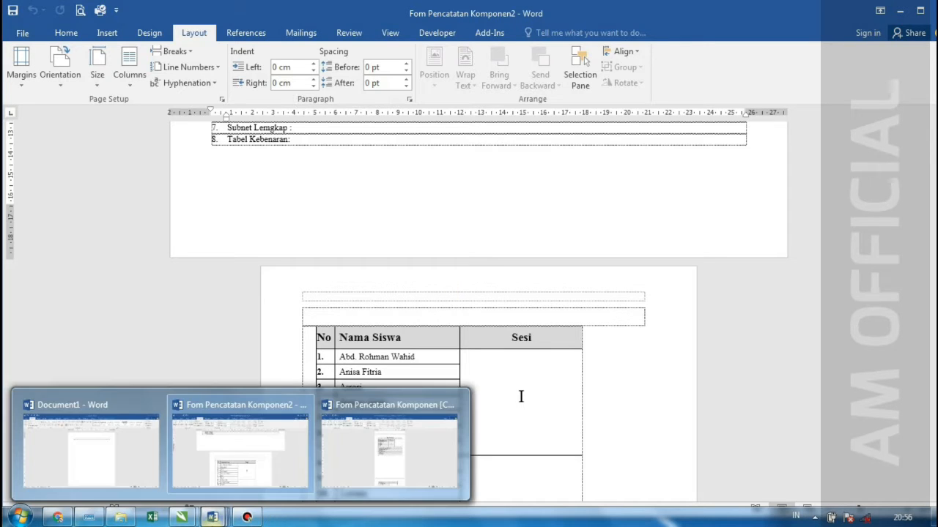
left_click(362, 479)
scroll(475, 218, "up", 2, "ctrl")
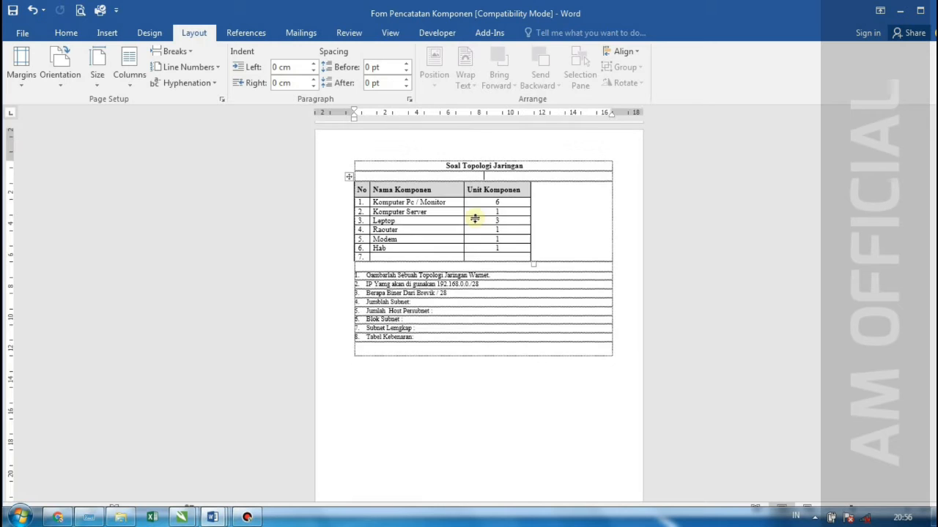
scroll(476, 218, "up", 5)
scroll(476, 219, "up", 7)
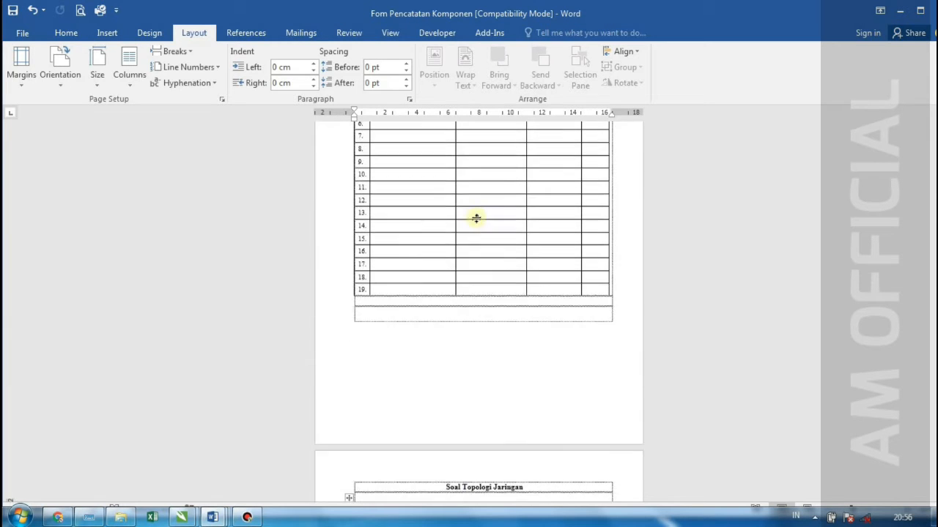
scroll(477, 218, "down", 5)
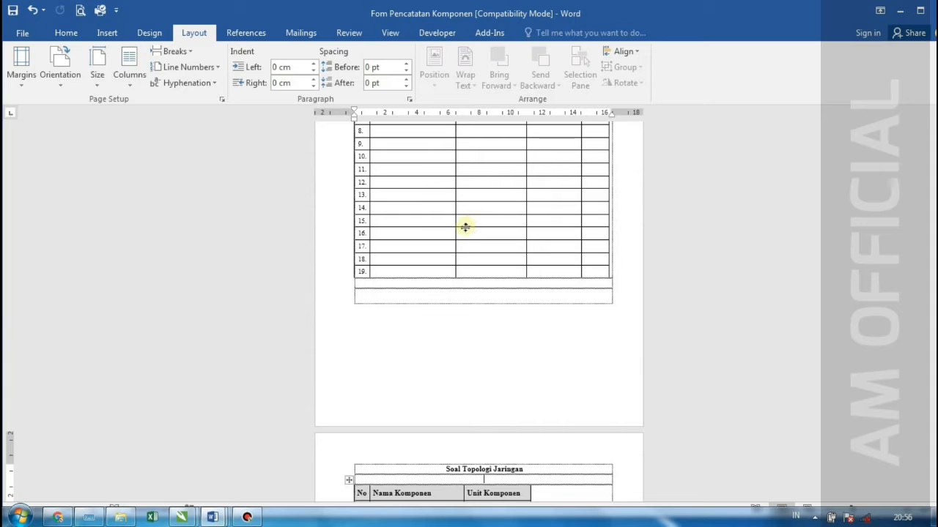
scroll(471, 242, "down", 1)
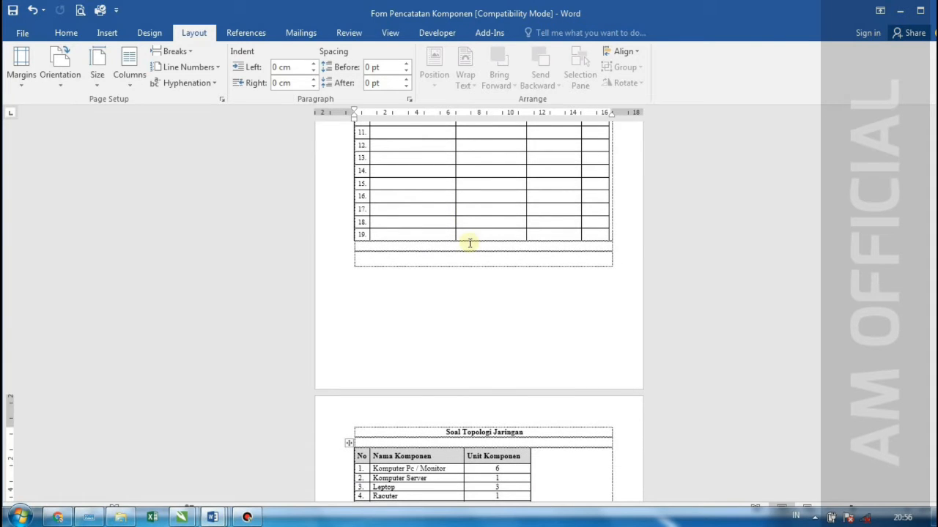
left_click(435, 259)
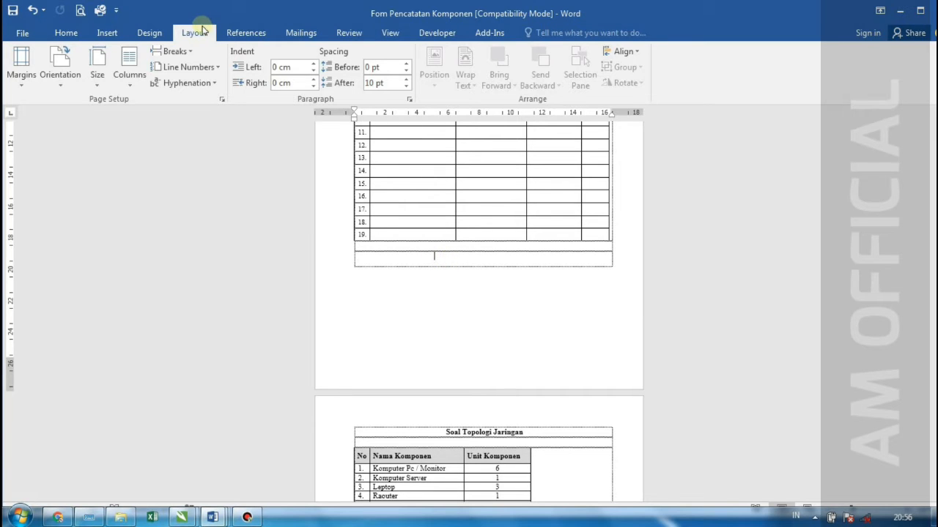
left_click(173, 53)
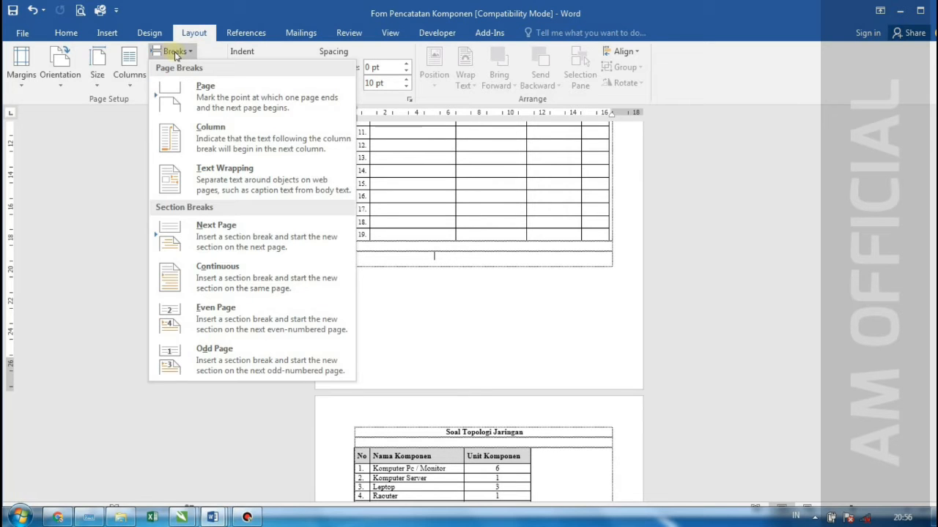
left_click(239, 245)
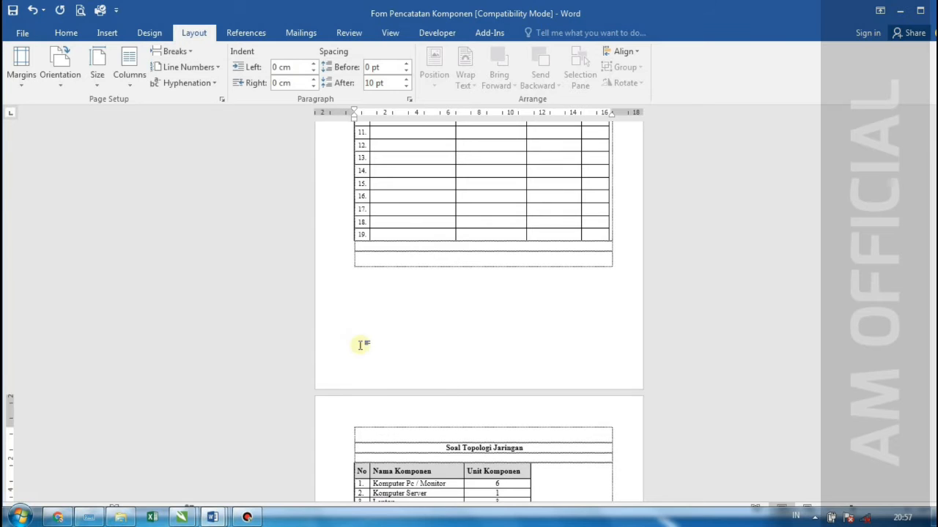
Delete the empty line above the Soal Topologi Jaringan heading and show the document's formatting marks.
scroll(414, 320, "down", 1)
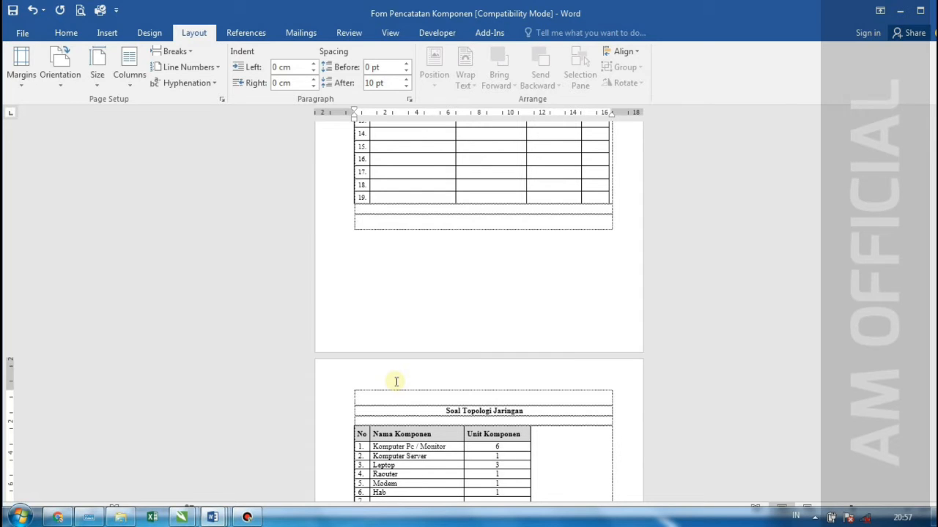
key("Delete")
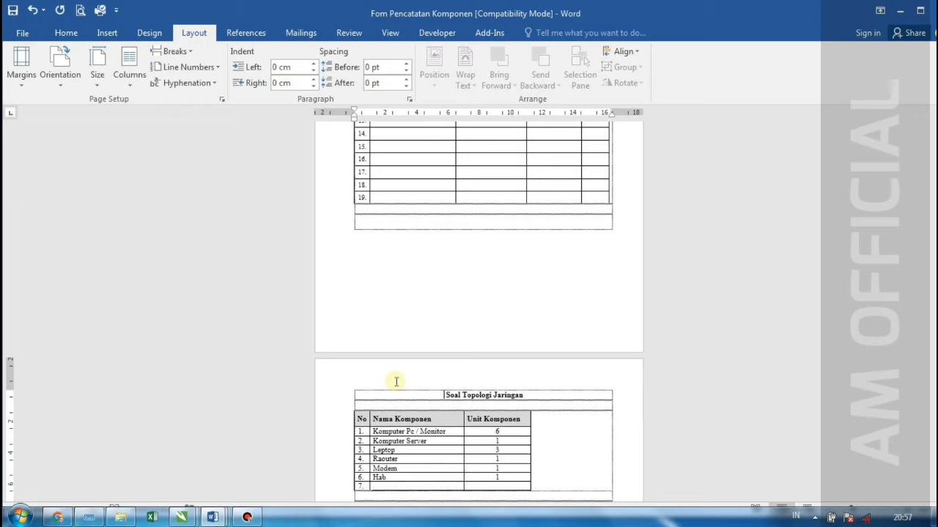
left_click(66, 36)
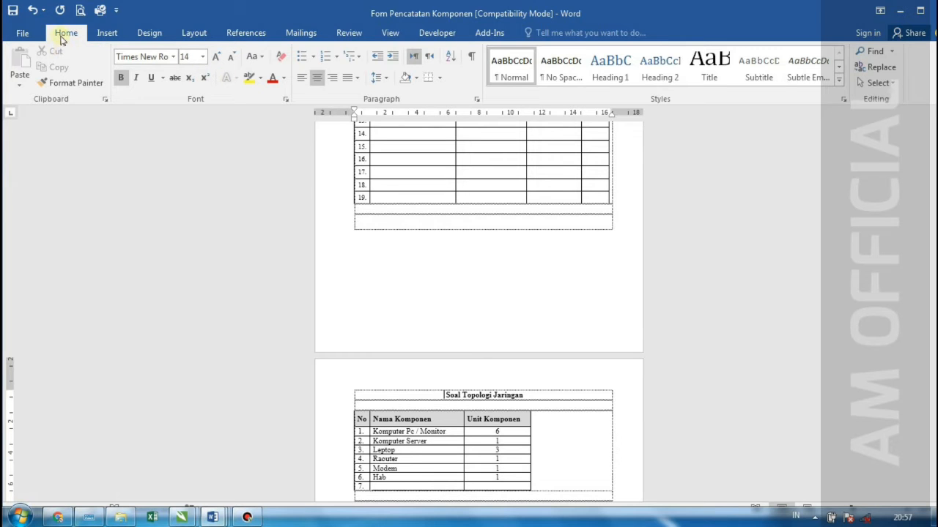
left_click(470, 59)
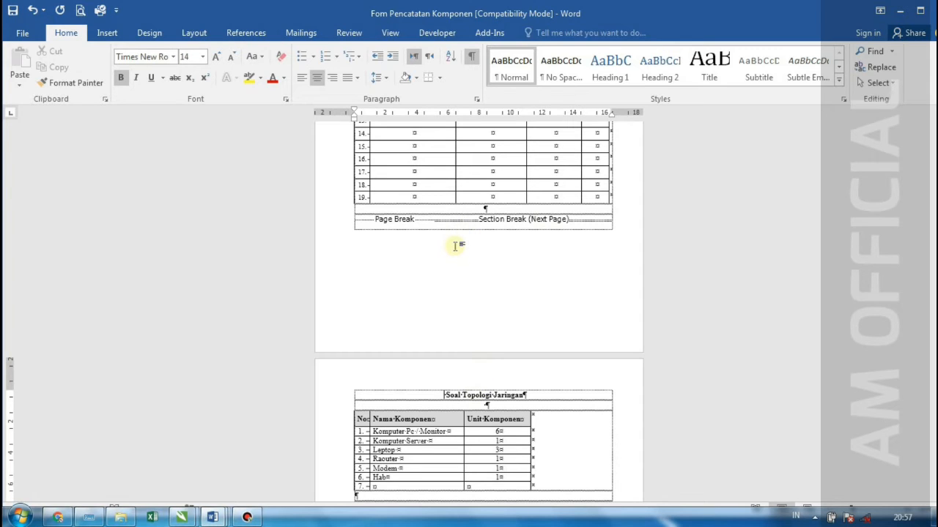
Hide the formatting marks and set the page orientation of the Soal Topologi Jaringan section to Landscape.
left_click(473, 63)
scroll(477, 207, "down", 1)
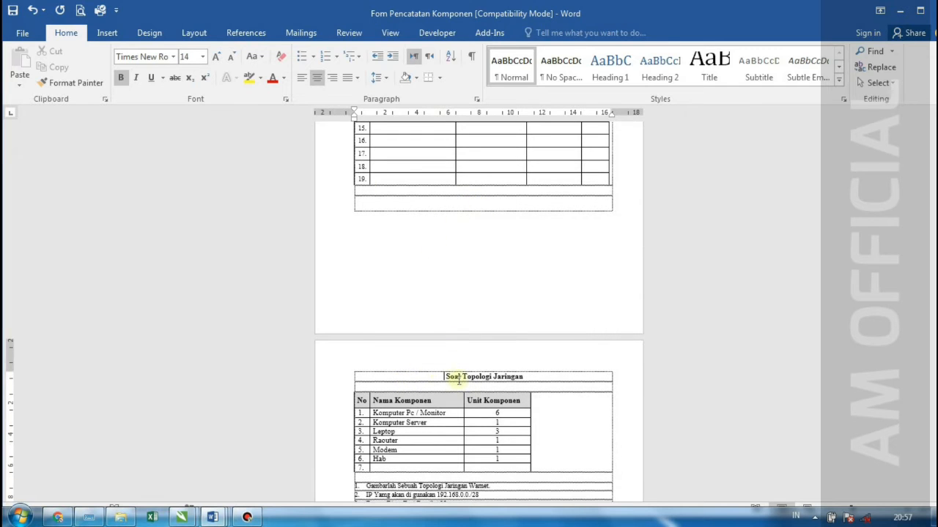
scroll(455, 380, "down", 2)
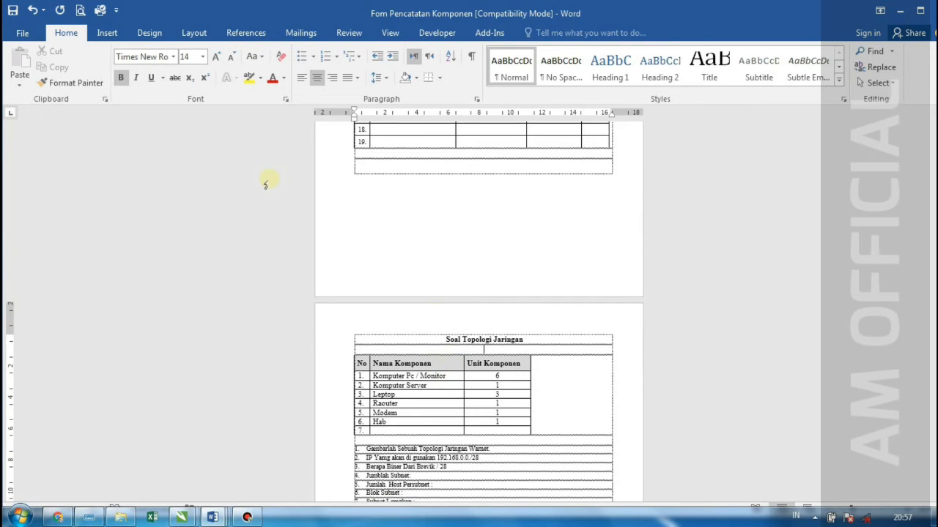
left_click(194, 32)
left_click(58, 77)
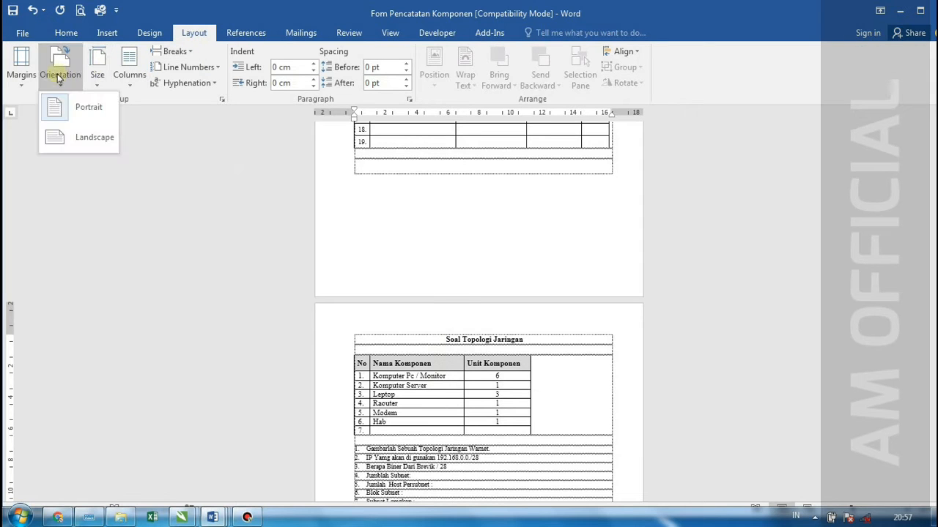
left_click(67, 127)
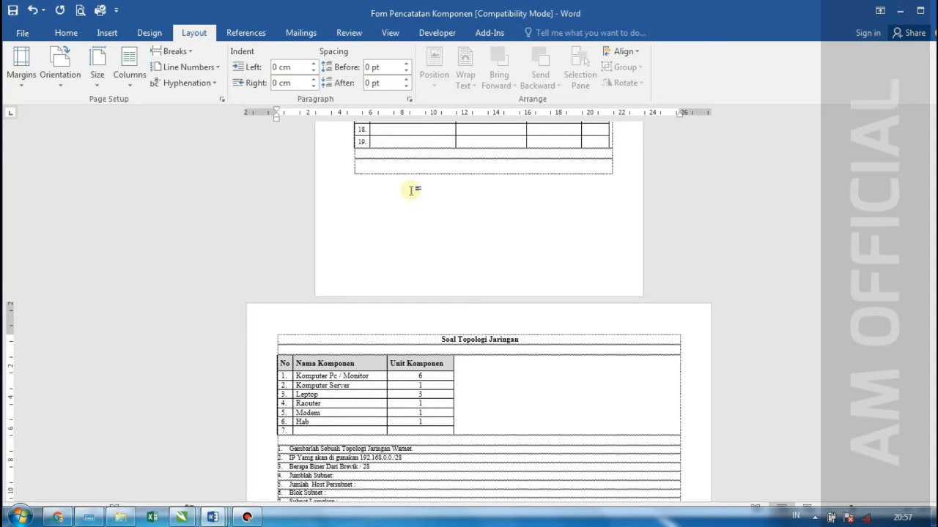
Check the orientation of the pages before and after the Soal Topologi Jaringan page.
scroll(411, 191, "up", 3)
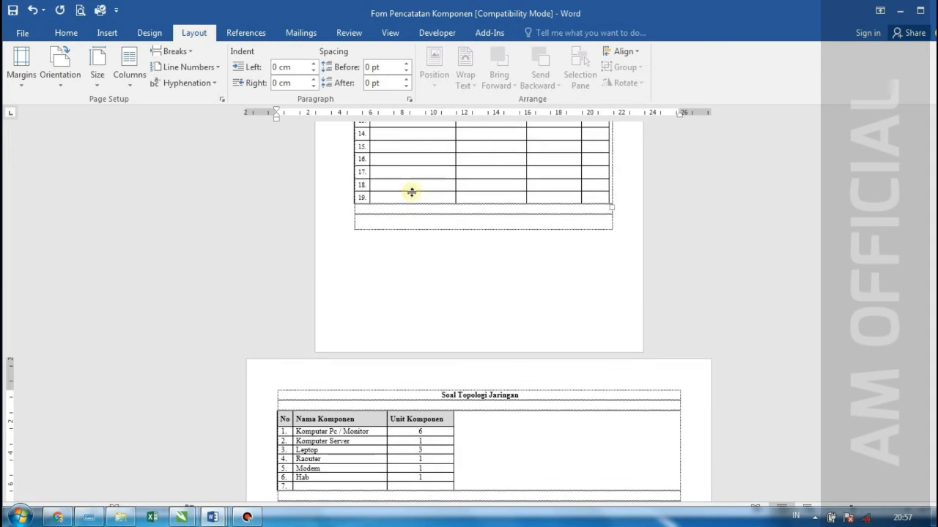
scroll(411, 192, "up", 1)
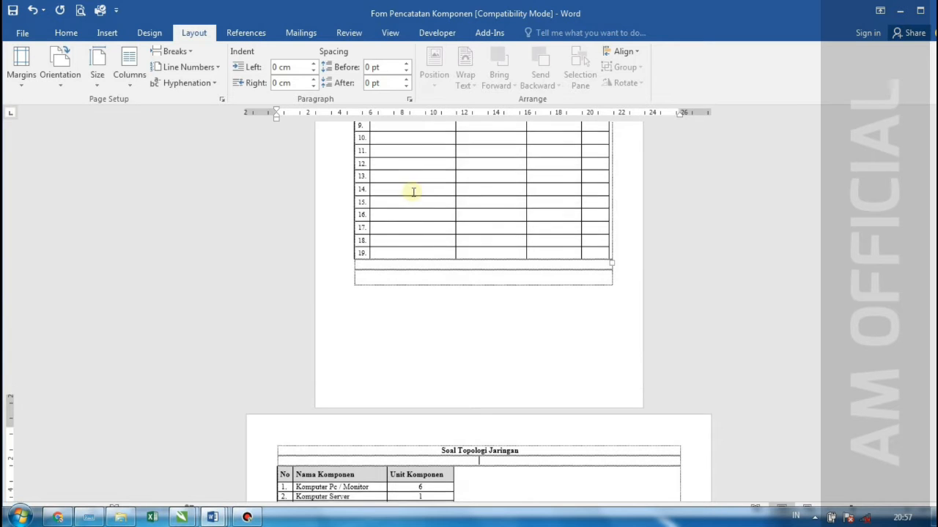
scroll(412, 192, "down", 7)
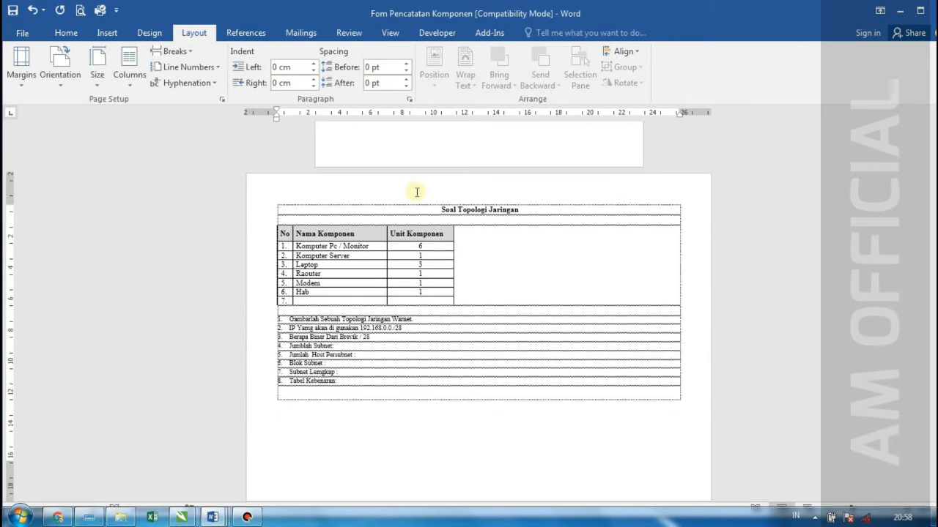
scroll(416, 192, "down", 3)
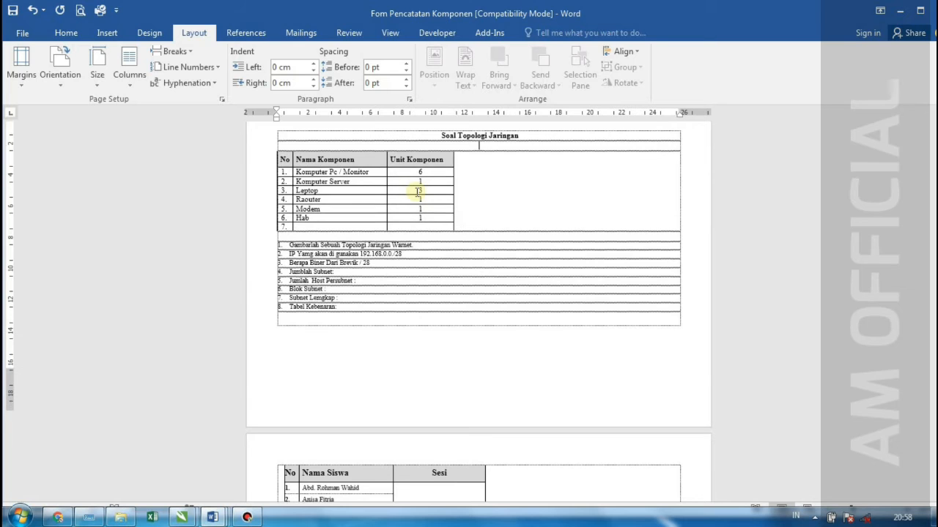
scroll(418, 192, "down", 5)
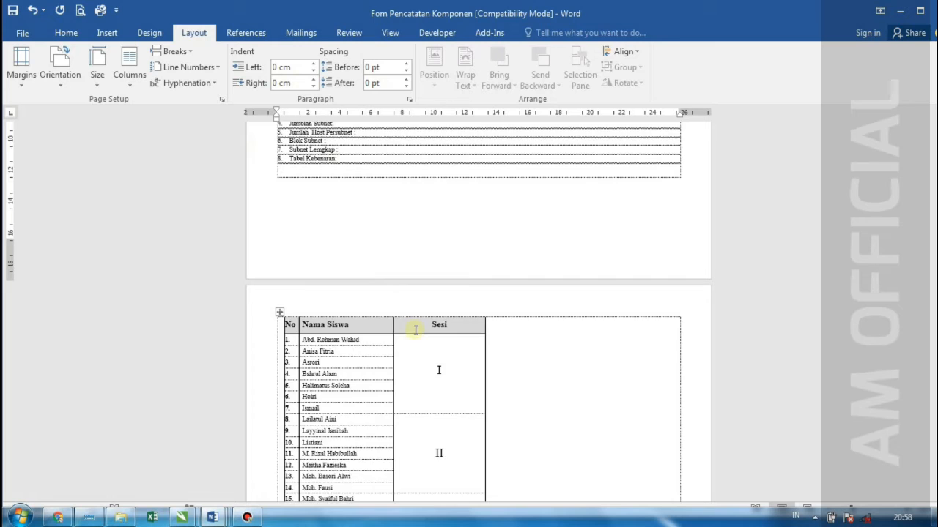
scroll(415, 330, "down", 1)
scroll(415, 331, "up", 3)
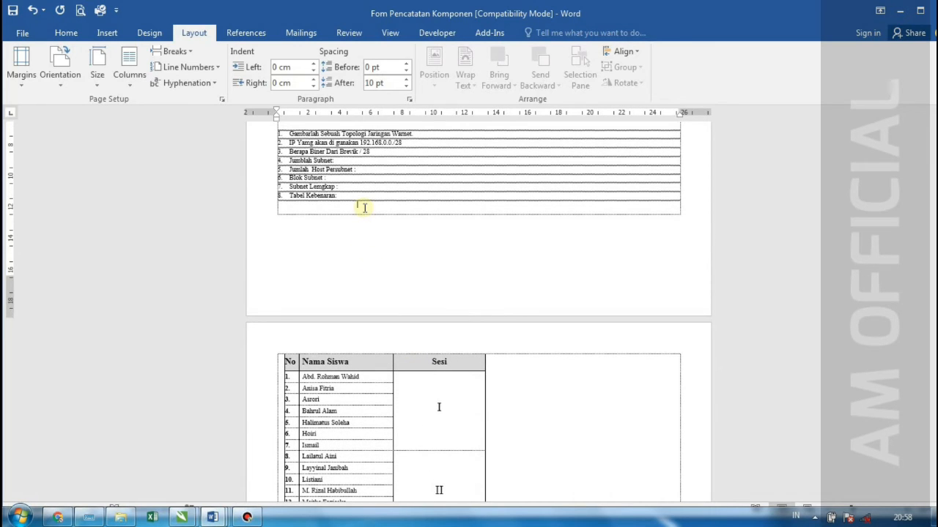
Try a Next Page section break on the line below Tabel Kebenaran, undo it and check the formatting marks there.
left_click(364, 208)
left_click(172, 53)
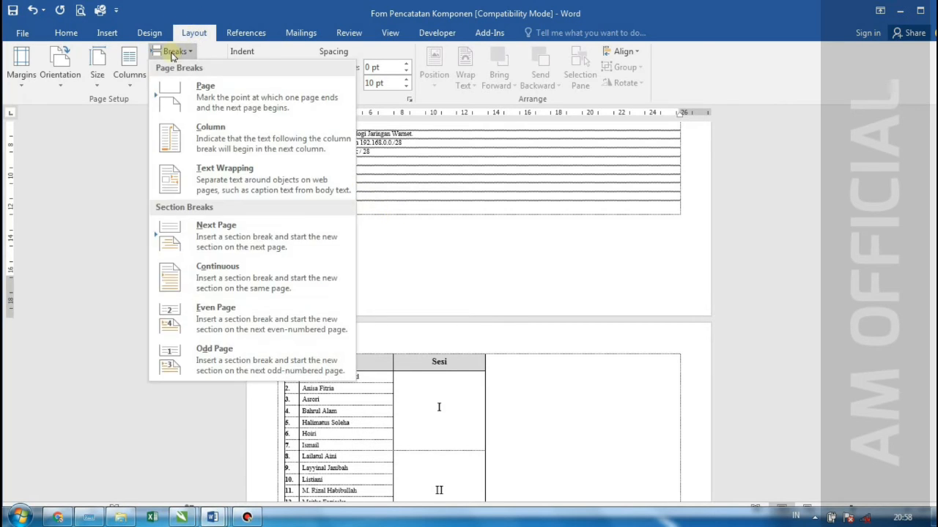
left_click(236, 230)
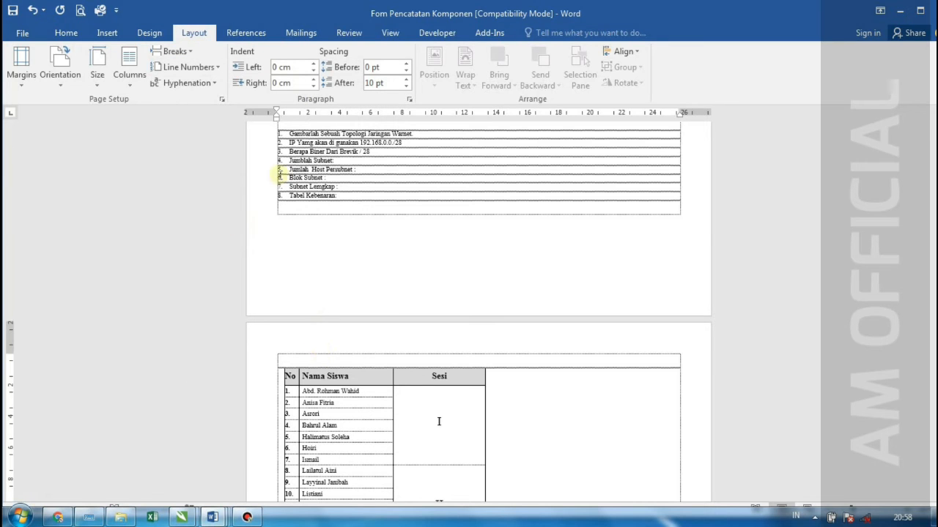
left_click(64, 32)
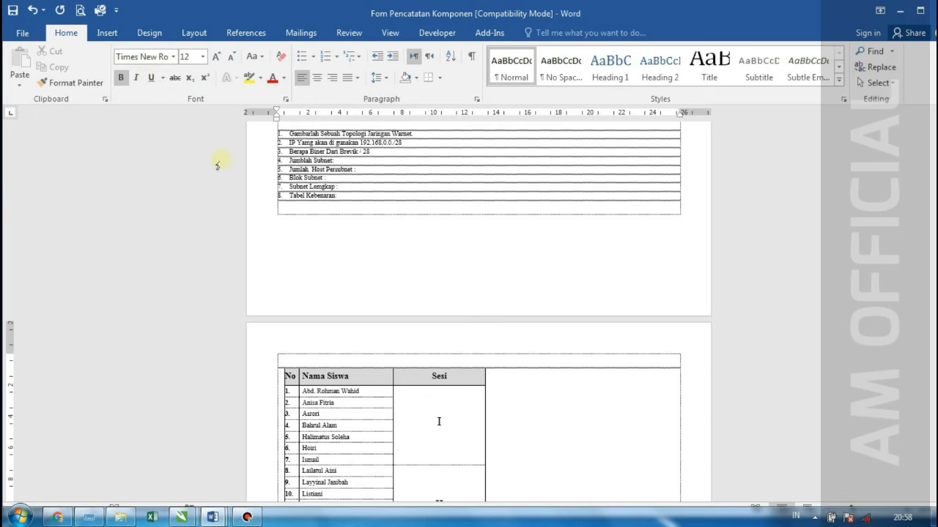
key("BackSpace")
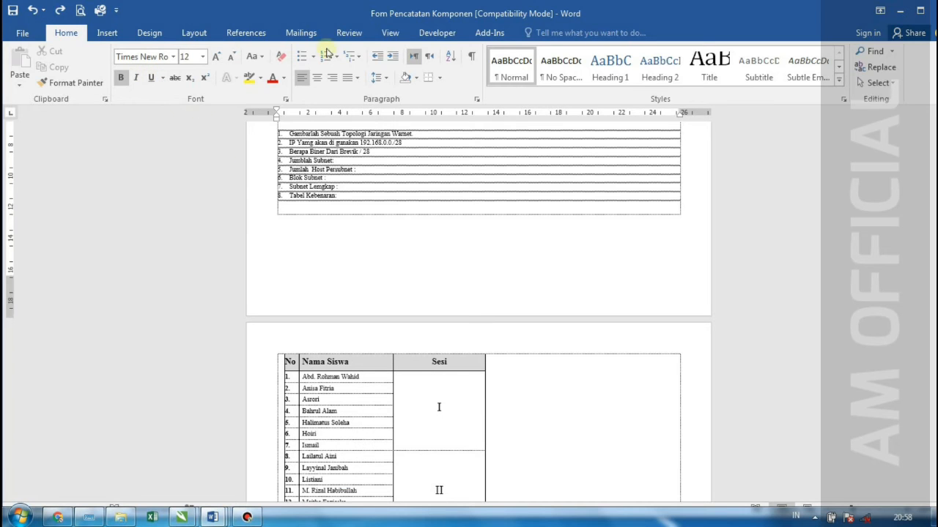
left_click(474, 60)
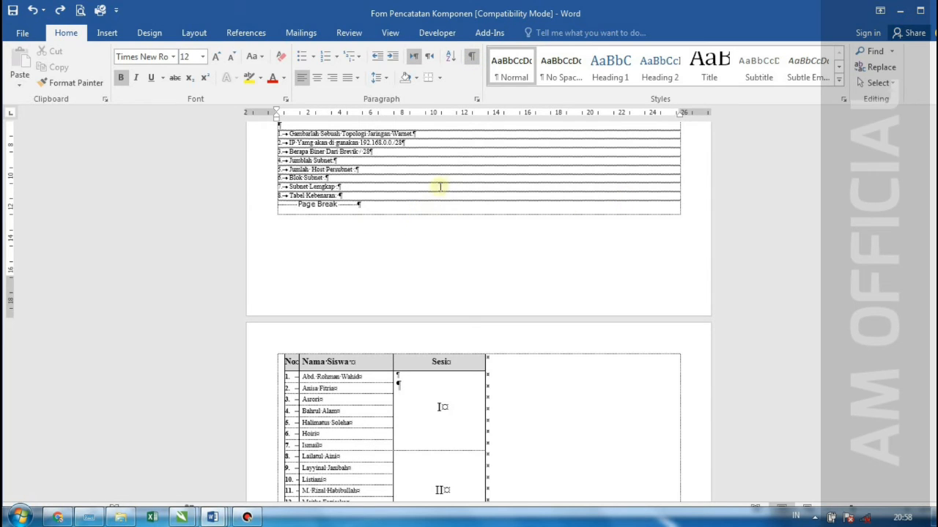
left_click(472, 57)
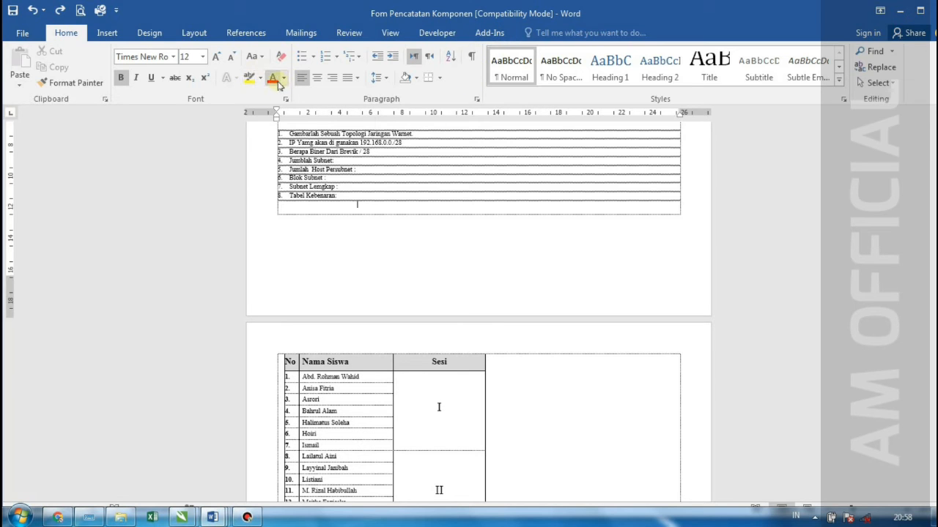
Insert a Next Page section break on the last line below Tabel Kebenaran on the Soal Topologi Jaringan page.
left_click(194, 34)
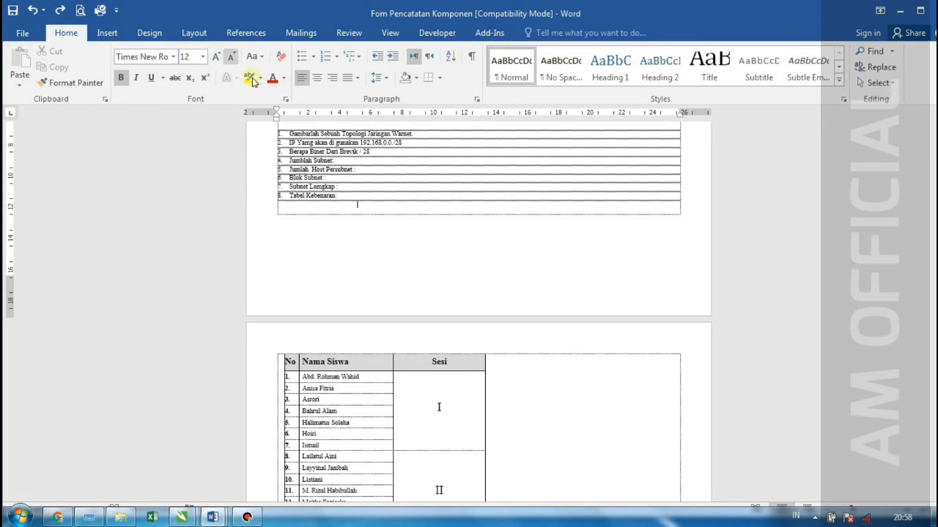
left_click(194, 38)
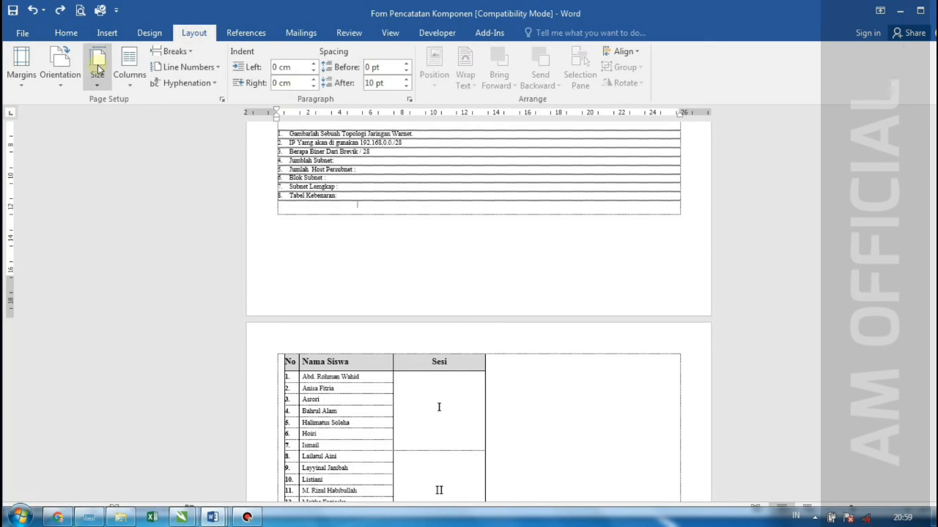
left_click(61, 68)
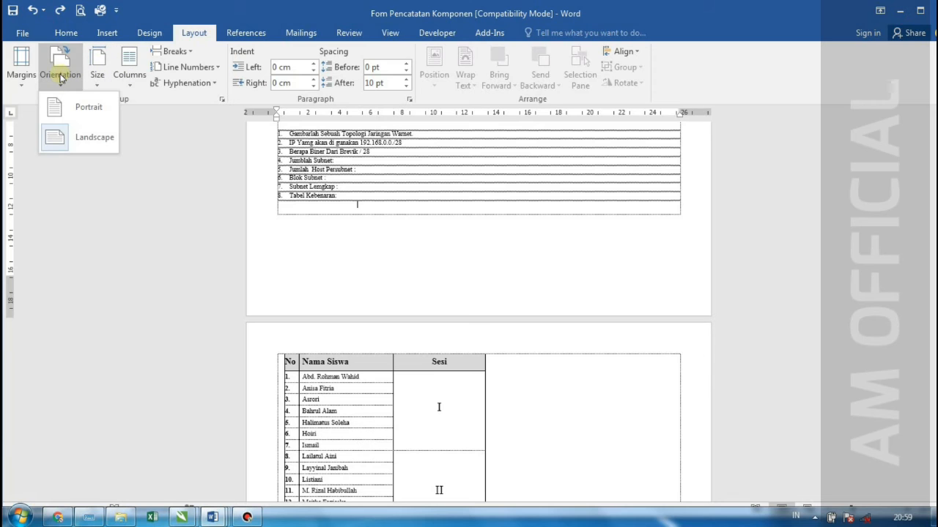
left_click(169, 51)
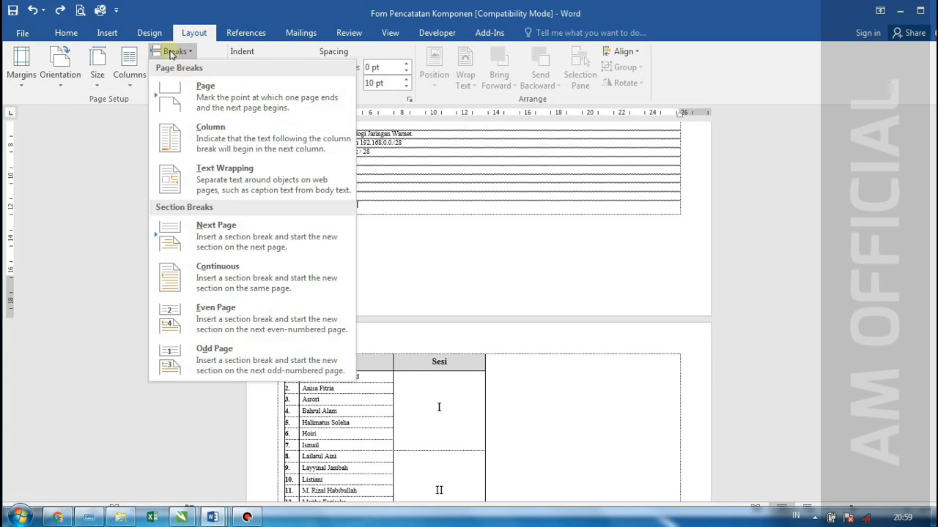
left_click(219, 231)
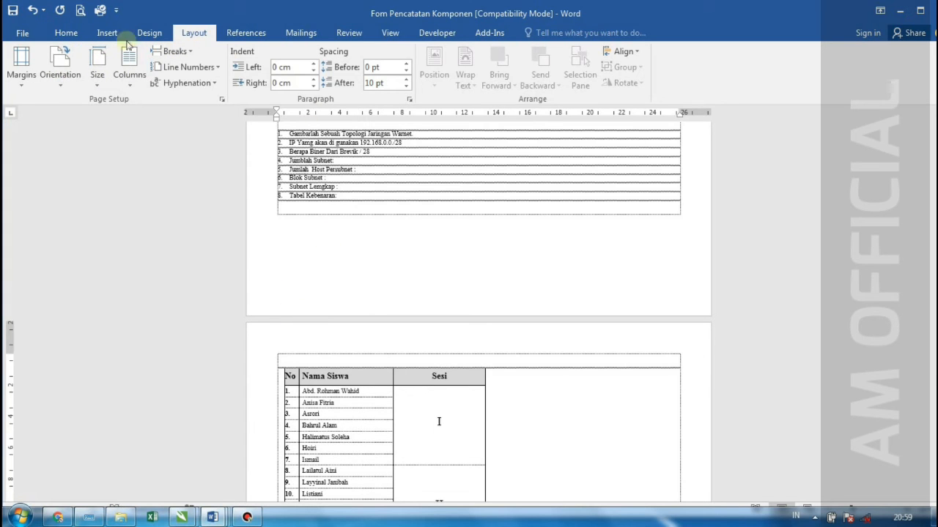
Show the formatting marks and delete the empty line above the Nama Siswa table.
left_click(66, 33)
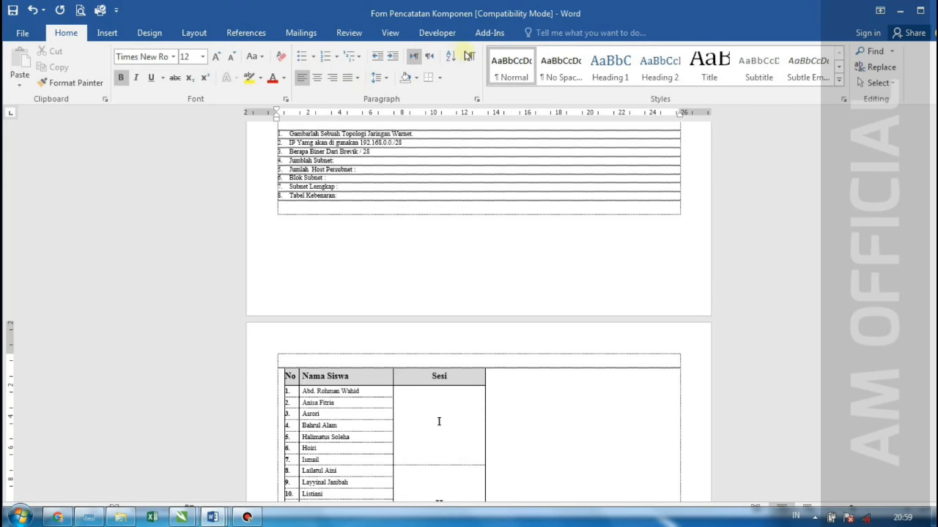
left_click(471, 56)
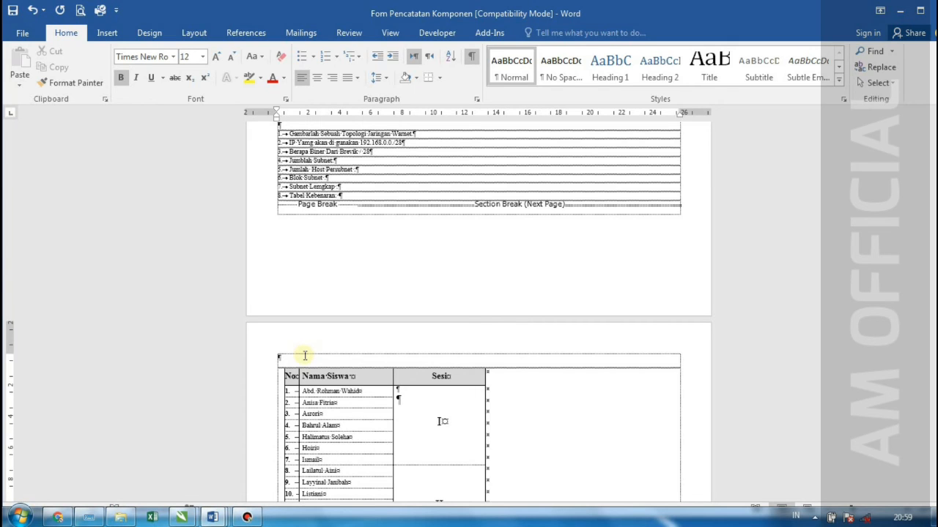
key("Delete")
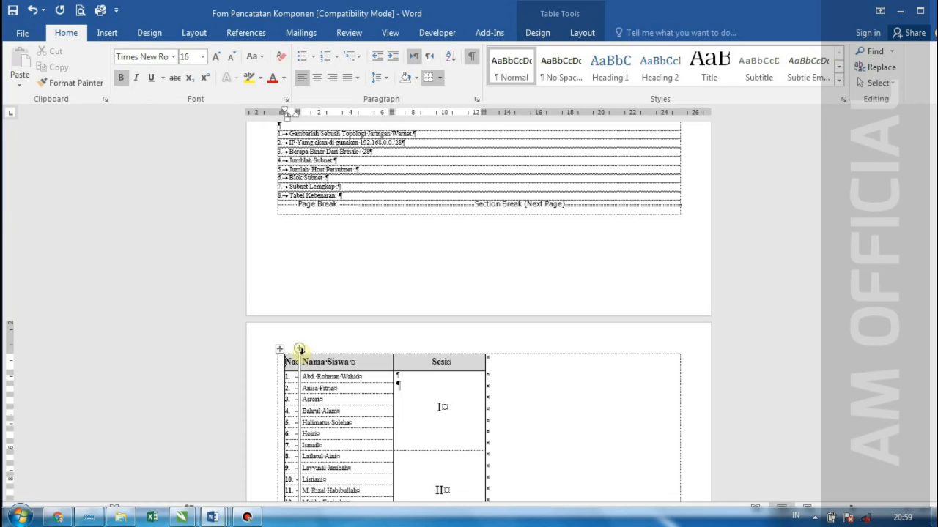
Set the page orientation of the section with the Nama Siswa table to Portrait.
left_click(506, 348)
left_click(517, 362)
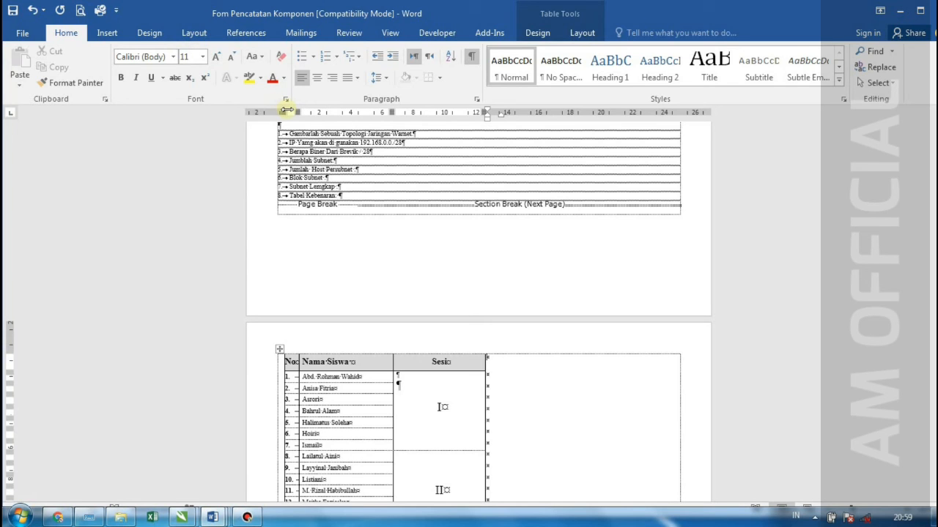
left_click(194, 32)
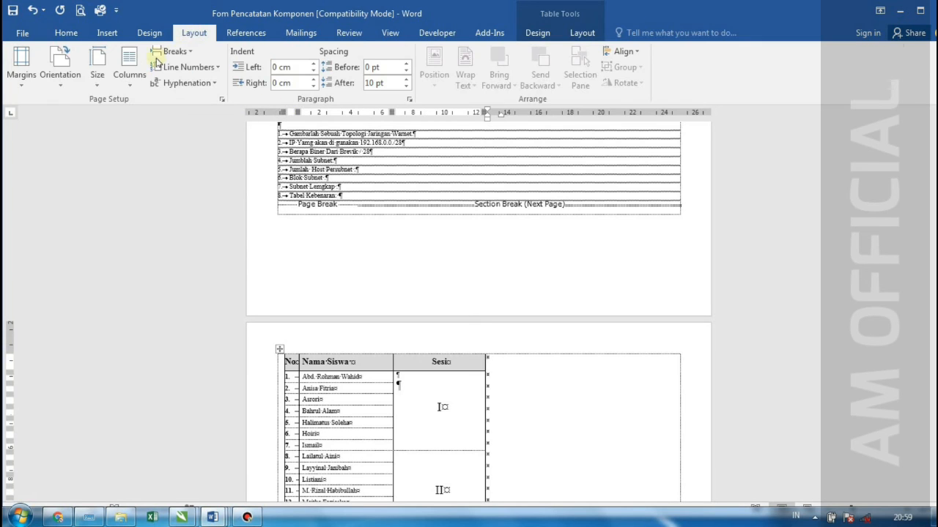
left_click(62, 77)
left_click(73, 106)
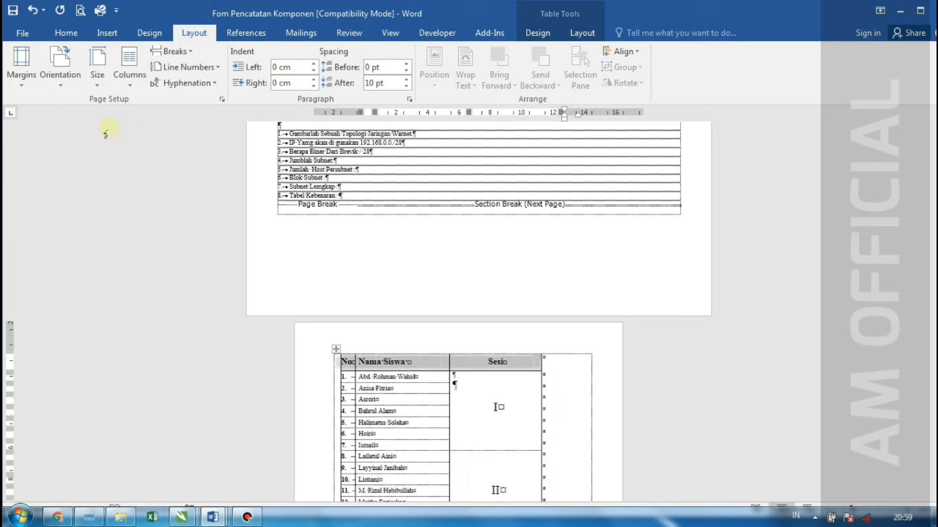
Review the page orientations and section breaks from the Hardwere Komputer page through the Soal Topologi Jaringan page.
scroll(450, 267, "up", 3)
scroll(450, 267, "up", 10)
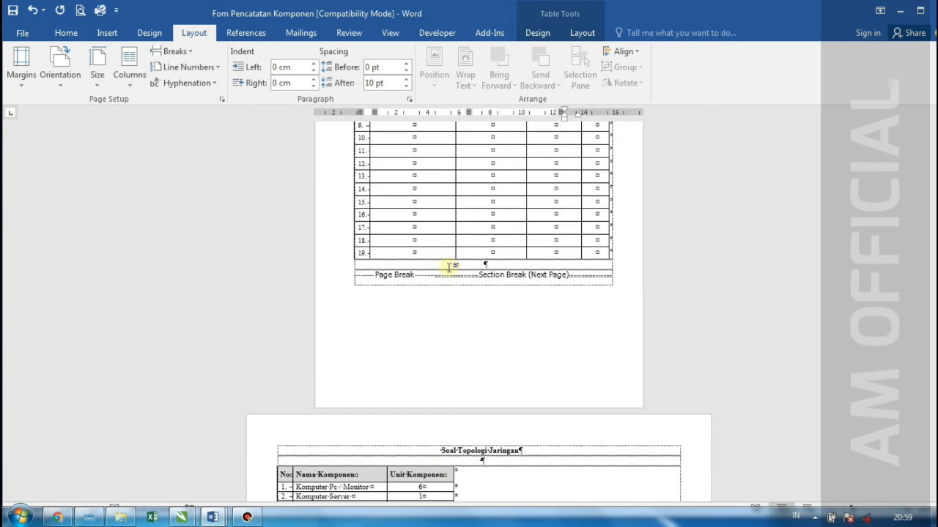
scroll(449, 268, "down", 2)
scroll(449, 267, "down", 1)
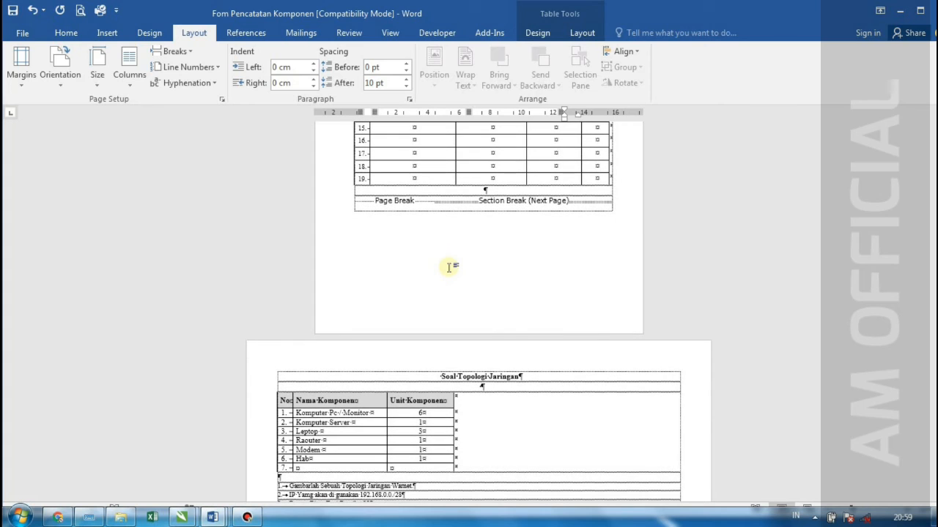
scroll(449, 267, "down", 1)
scroll(450, 268, "down", 3)
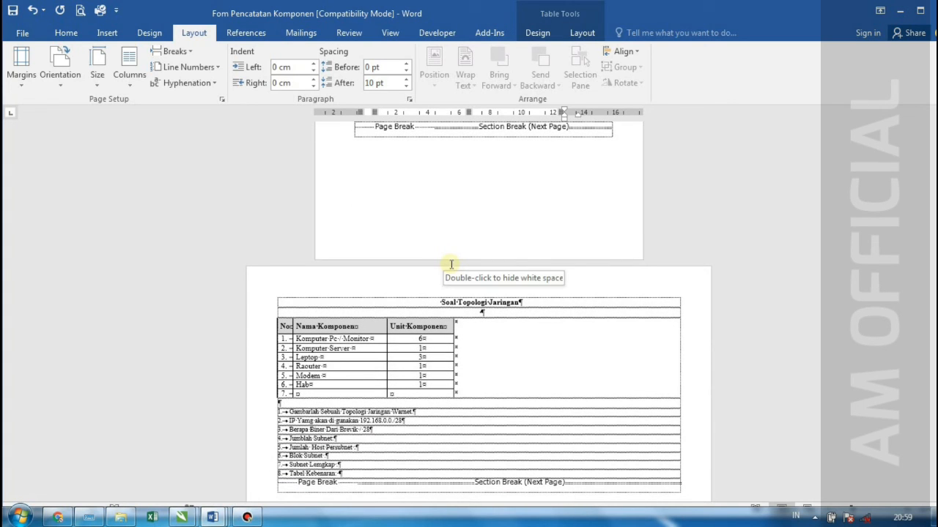
scroll(451, 264, "down", 2)
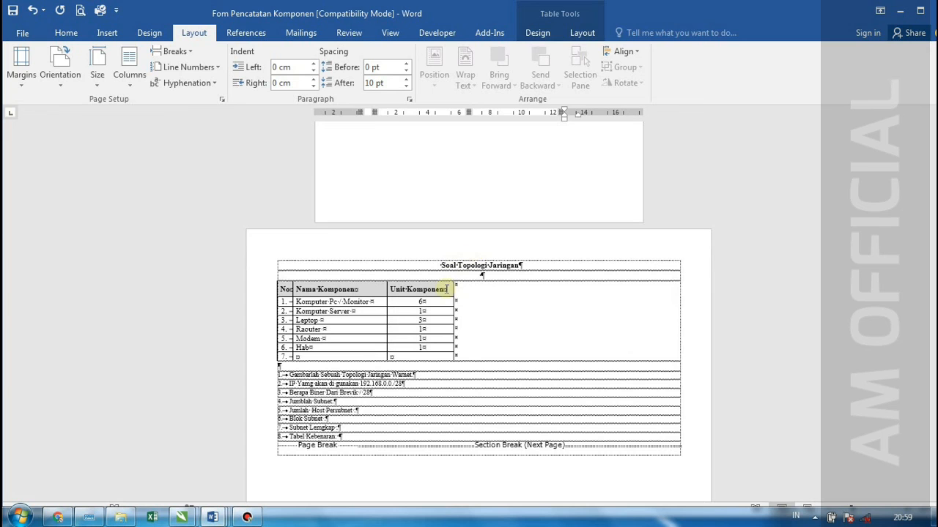
left_click(481, 268)
scroll(526, 183, "up", 7)
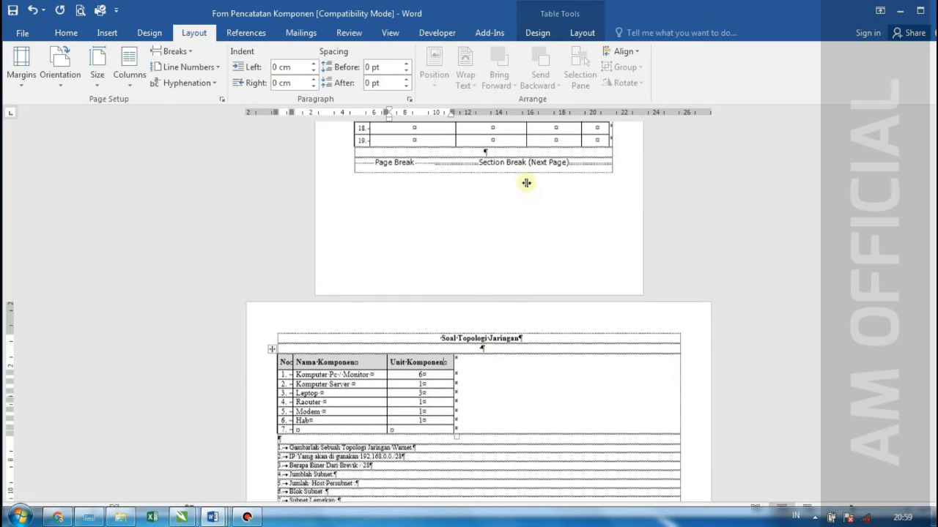
scroll(526, 184, "up", 3)
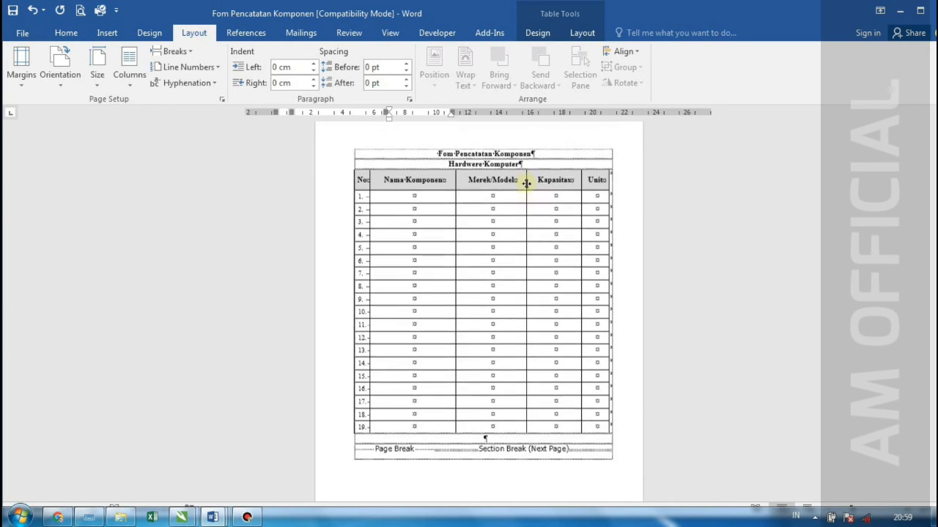
scroll(523, 187, "down", 8)
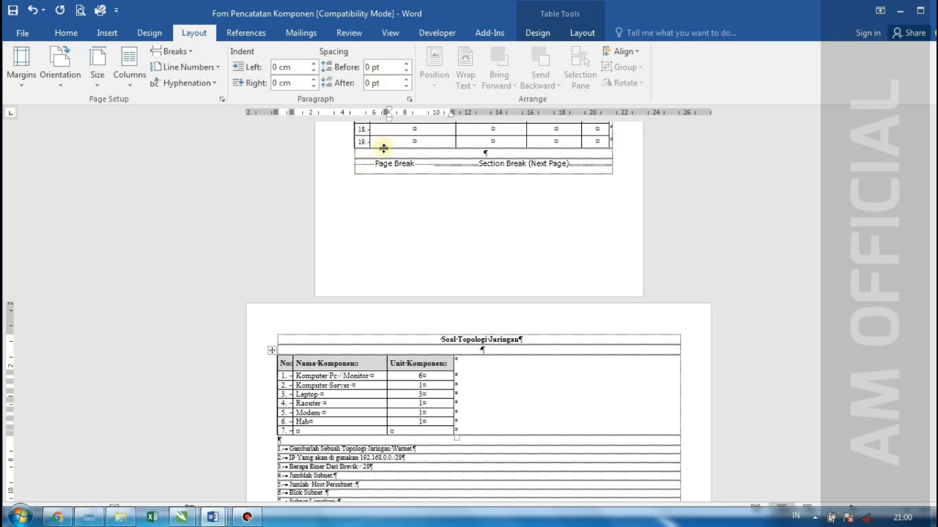
scroll(392, 185, "down", 1)
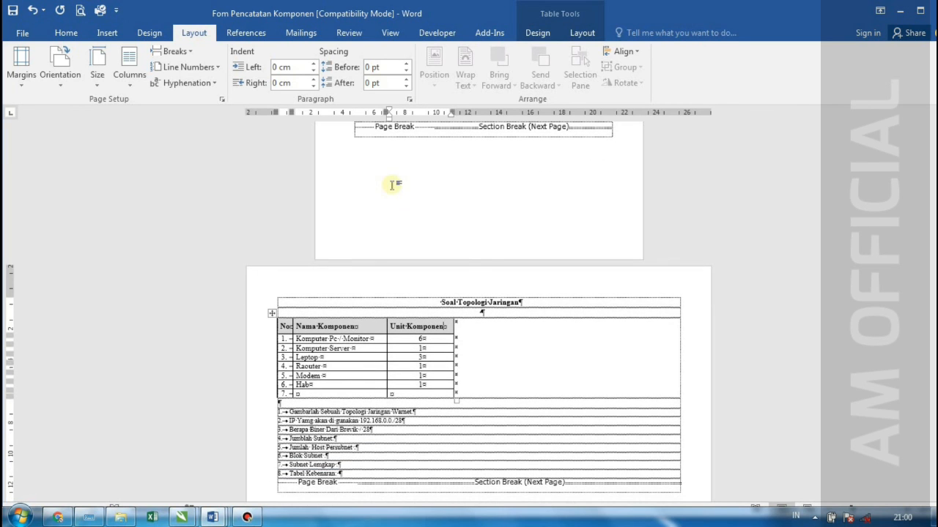
scroll(376, 205, "down", 2)
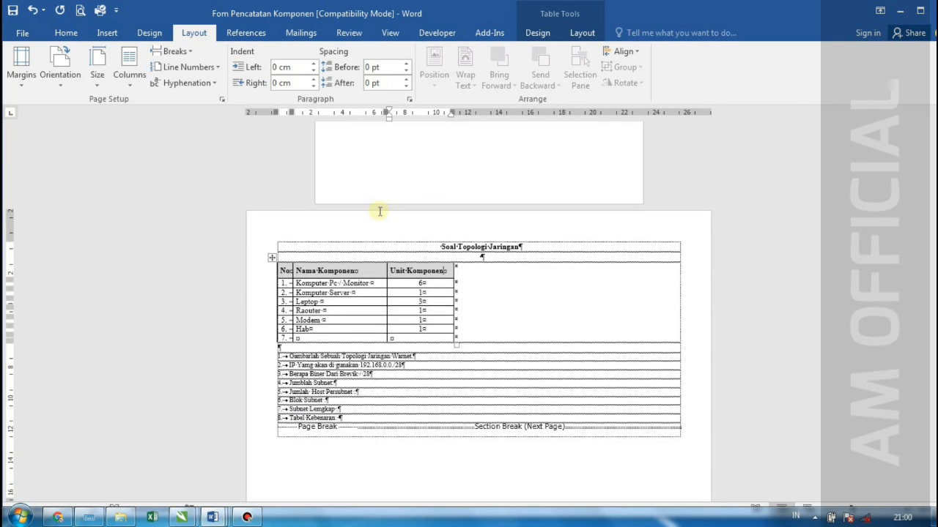
scroll(379, 211, "down", 2)
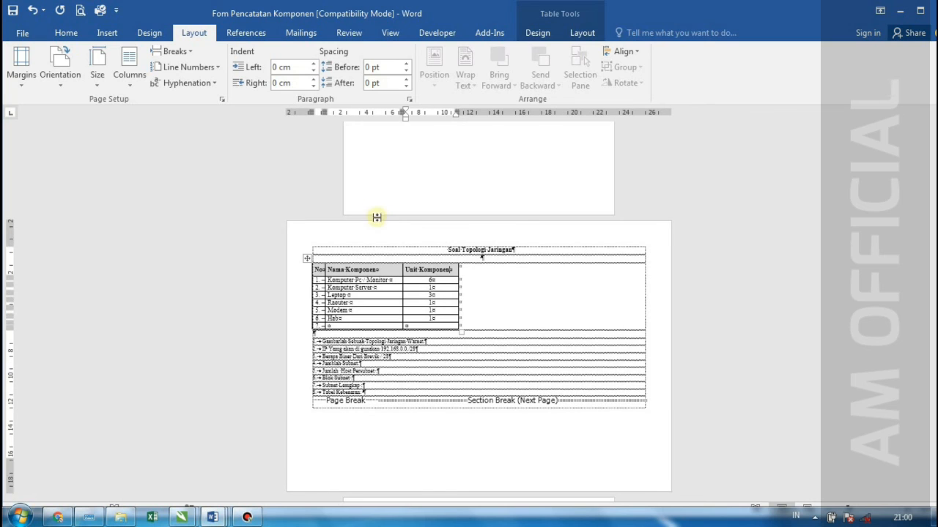